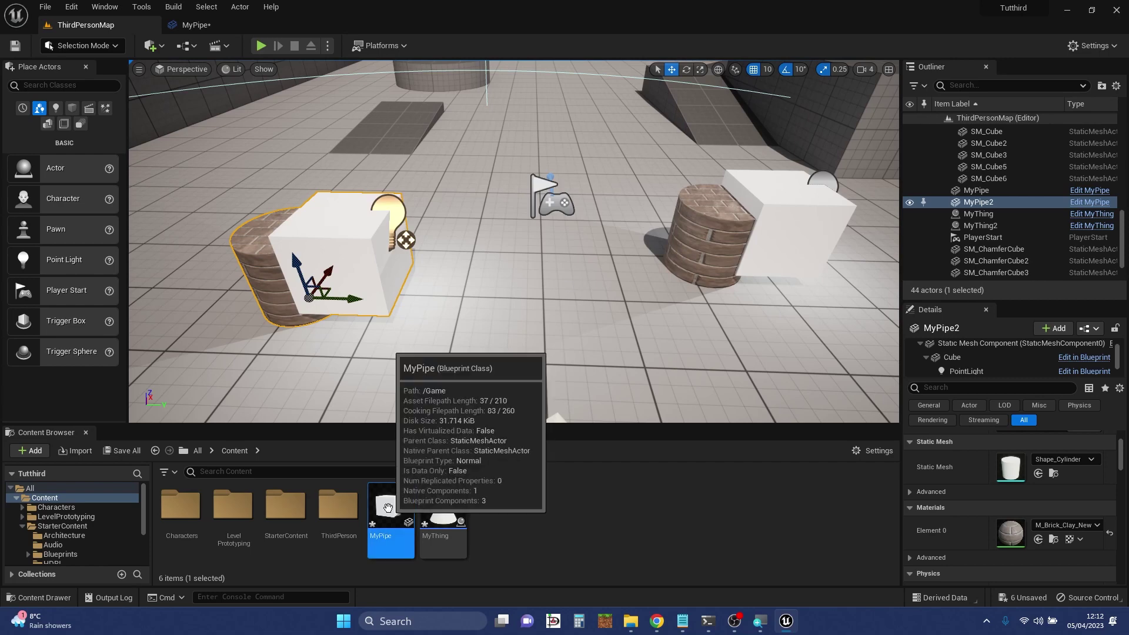
scroll(530, 319, "down", 5)
mouse_move(531, 314)
right_mouse_down()
mouse_move(652, 222)
mouse_move(816, 179)
mouse_move(645, 271)
mouse_move(553, 296)
mouse_move(534, 318)
mouse_move(565, 380)
mouse_move(612, 380)
mouse_move(527, 308)
right_mouse_up()
key("w")
key("s")
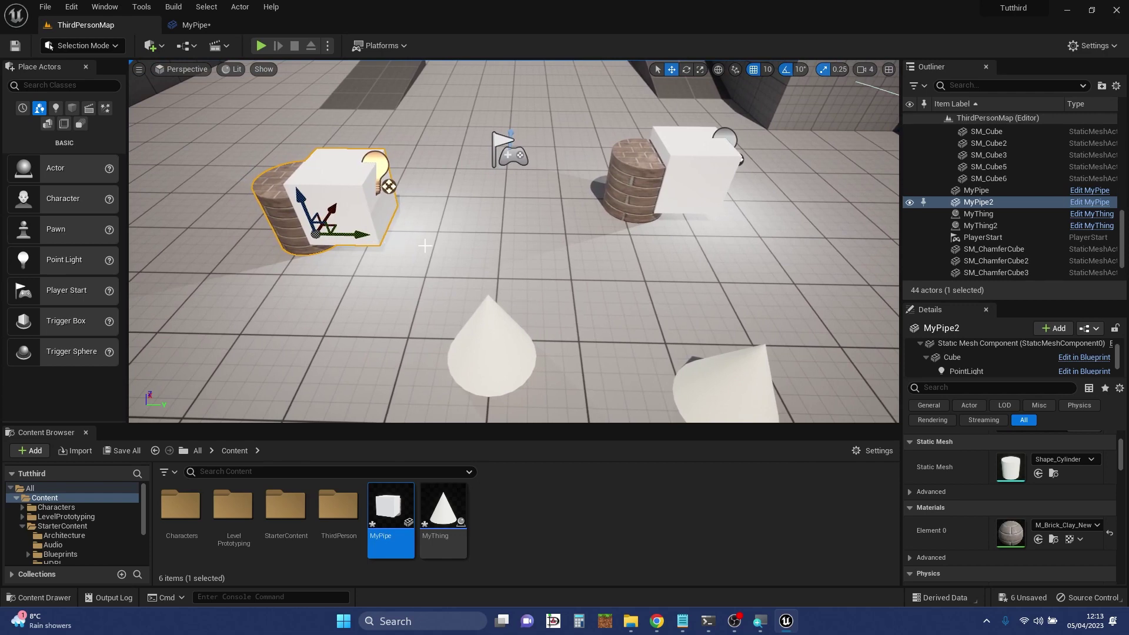
Switch to the MyPipe blueprint and inspect its cube, cylinder and point light components by selecting them in the viewport.
mouse_move(394, 506)
left_click(196, 25)
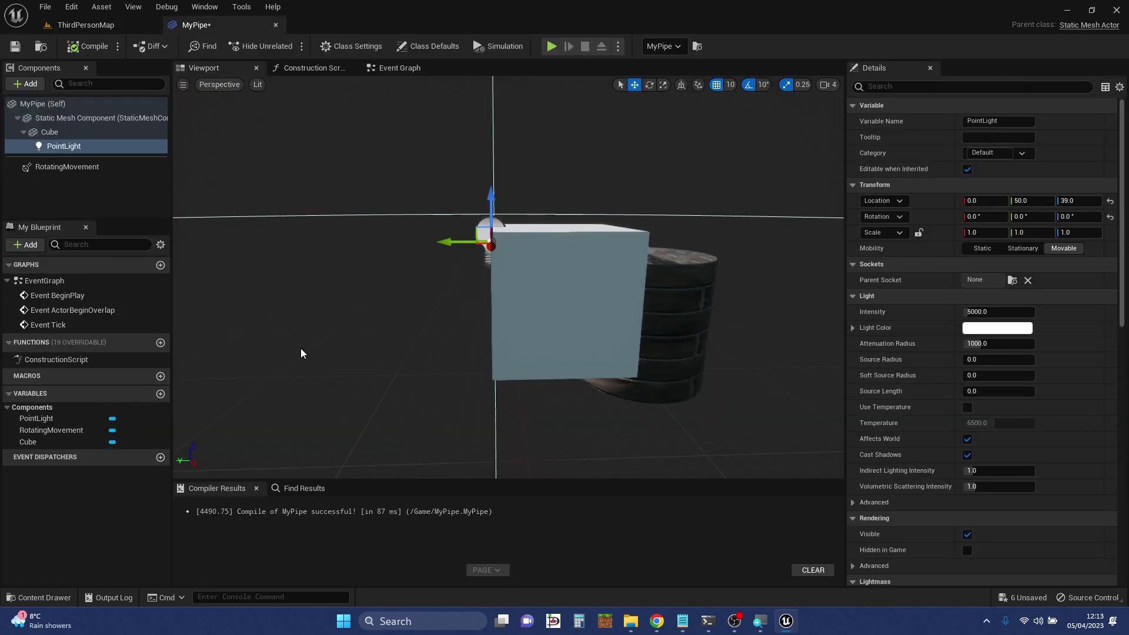
scroll(305, 340, "down", 2)
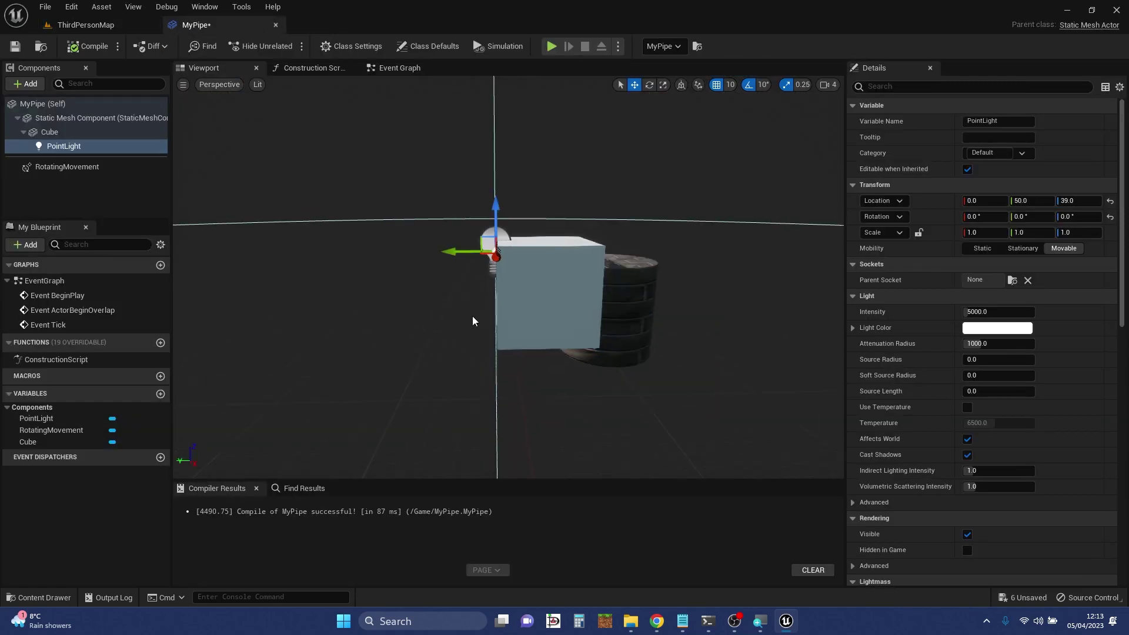
left_click(530, 295)
left_click(627, 290)
key("q")
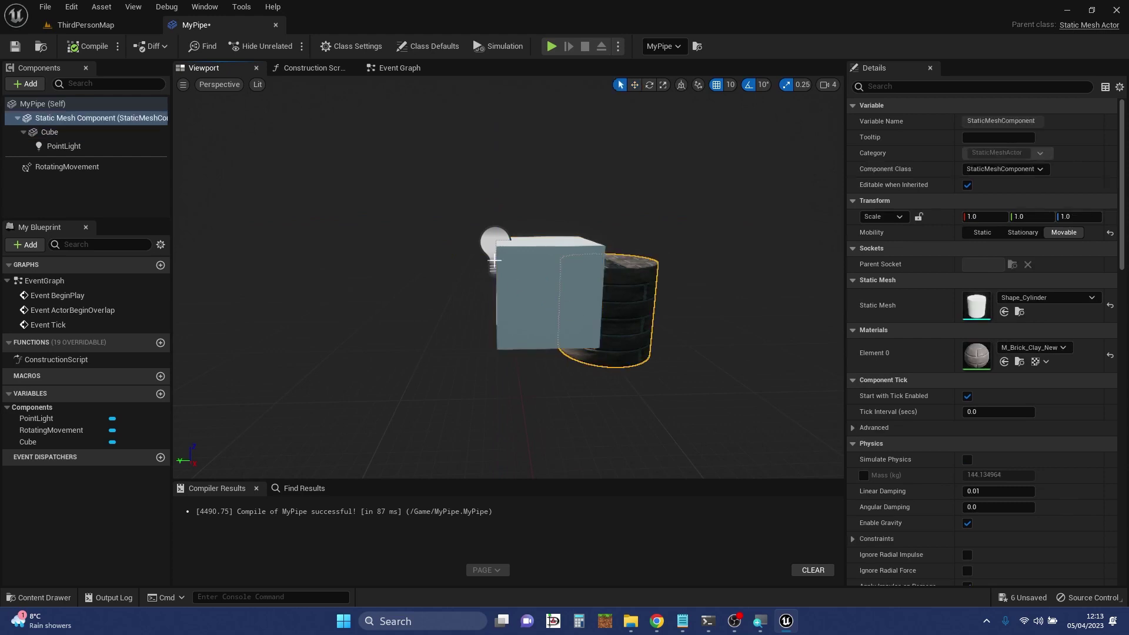
left_click(494, 247)
key("w")
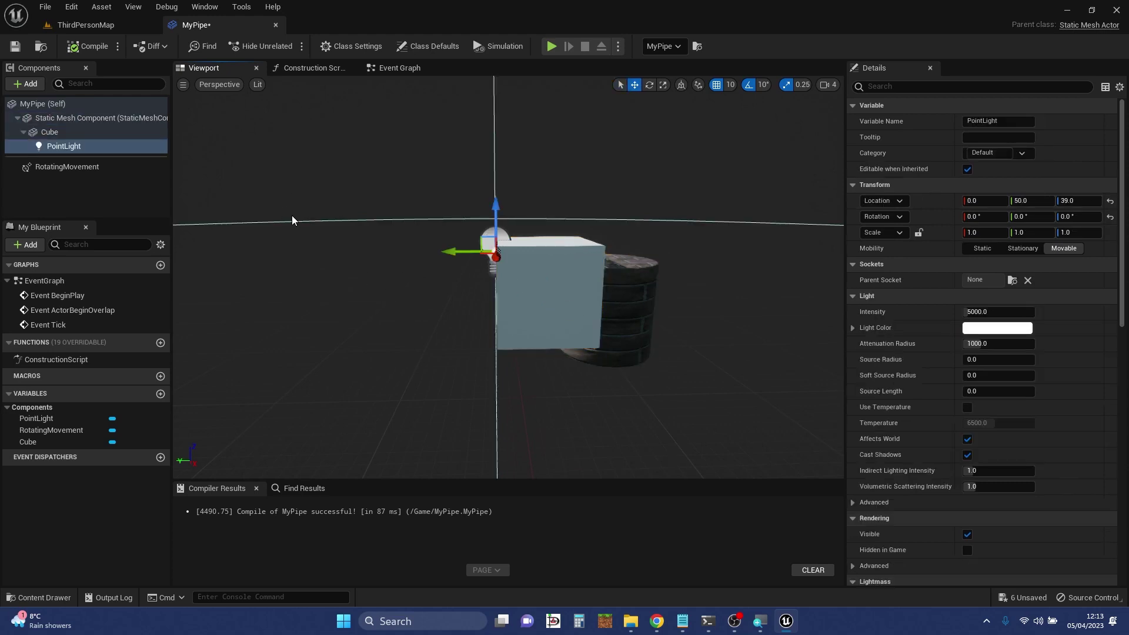
Return to the ThirdPersonMap level and place a third MyPipe instance on the floor beside MyPipe2.
left_click(82, 27)
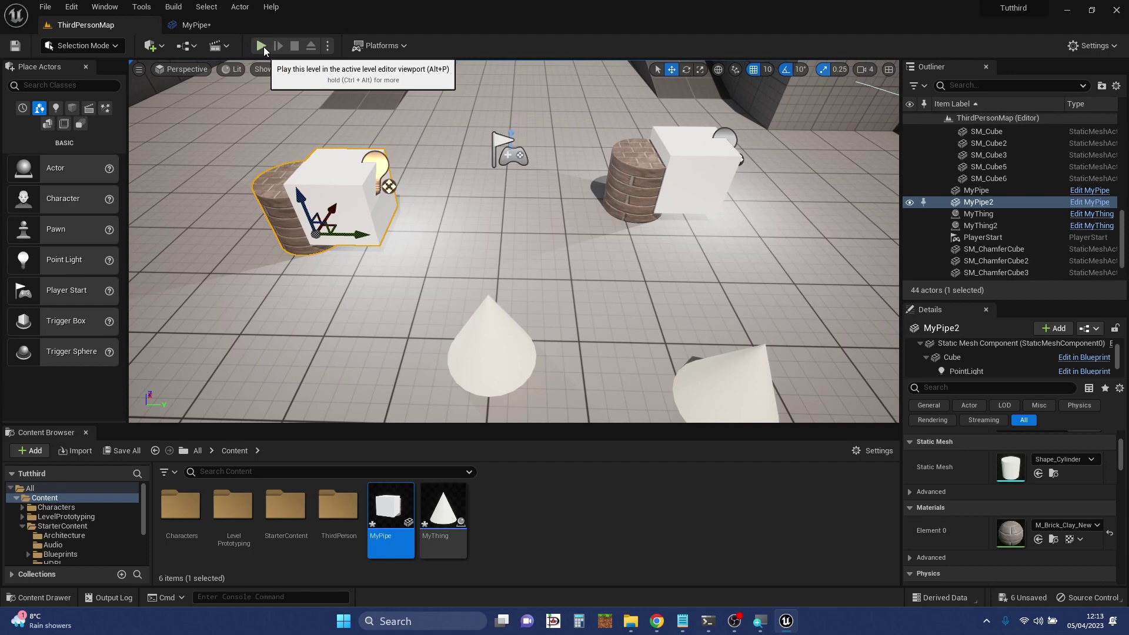
right_click_drag(404, 181, 404, 94)
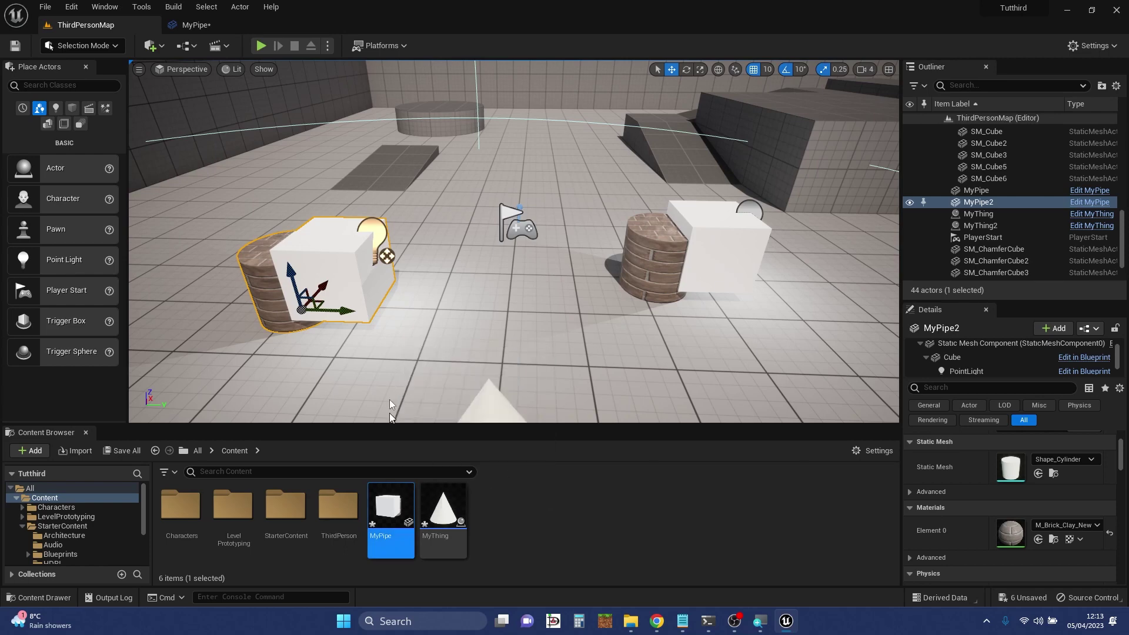
key("f")
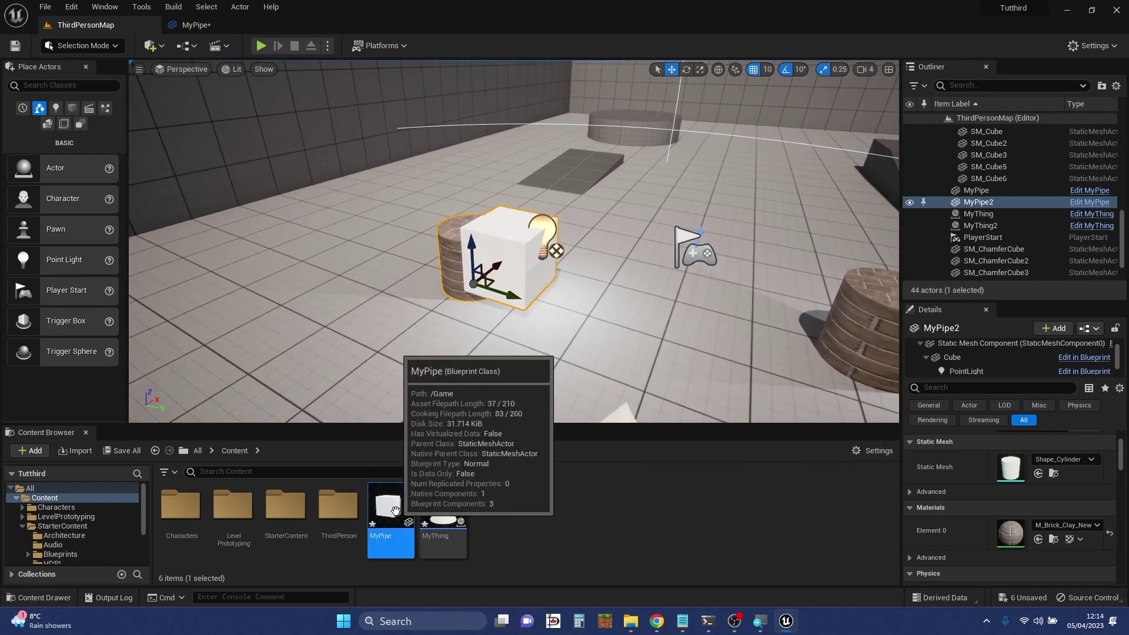
left_click_drag(391, 497, 262, 276)
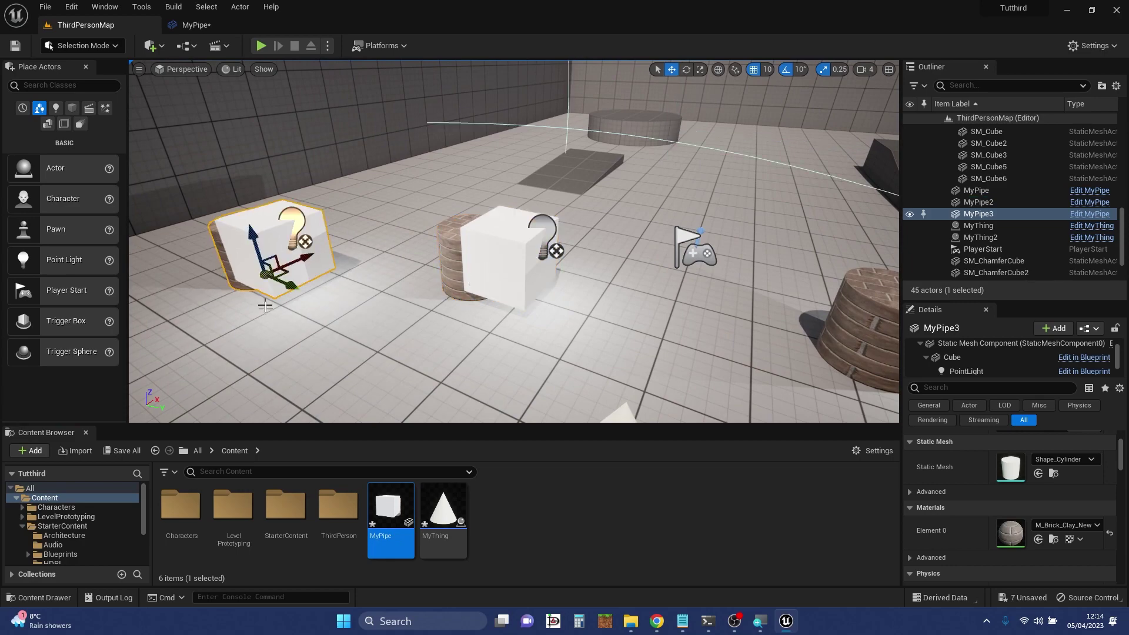
key("f")
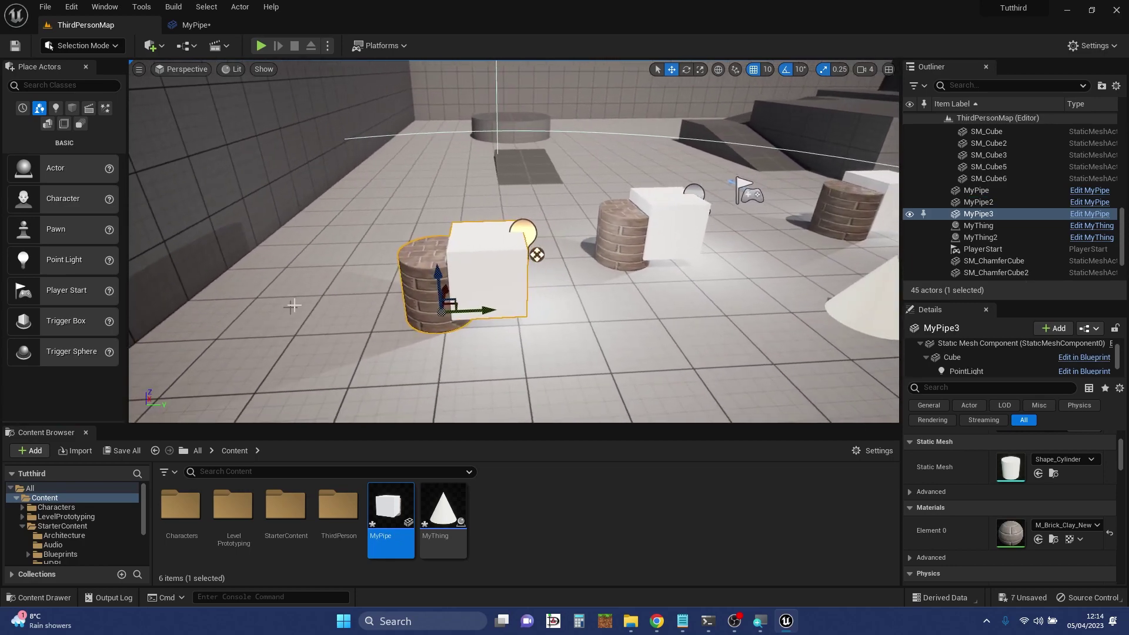
Raise the new MyPipe3 instance off the floor and rotate it about its vertical axis.
left_click_drag(453, 273, 478, 172)
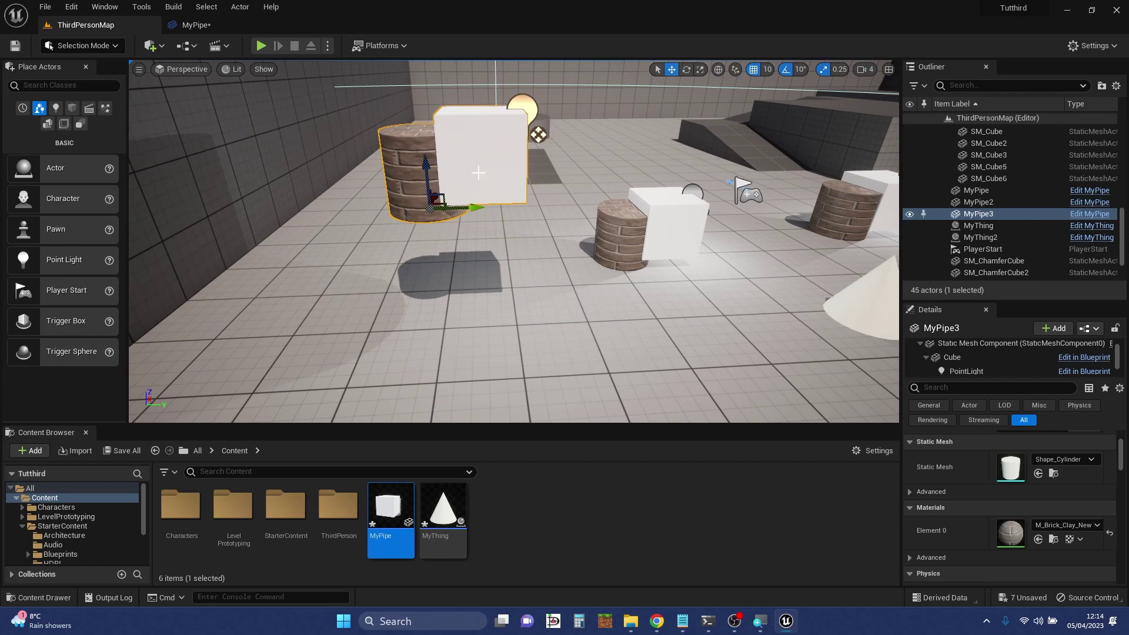
key("e")
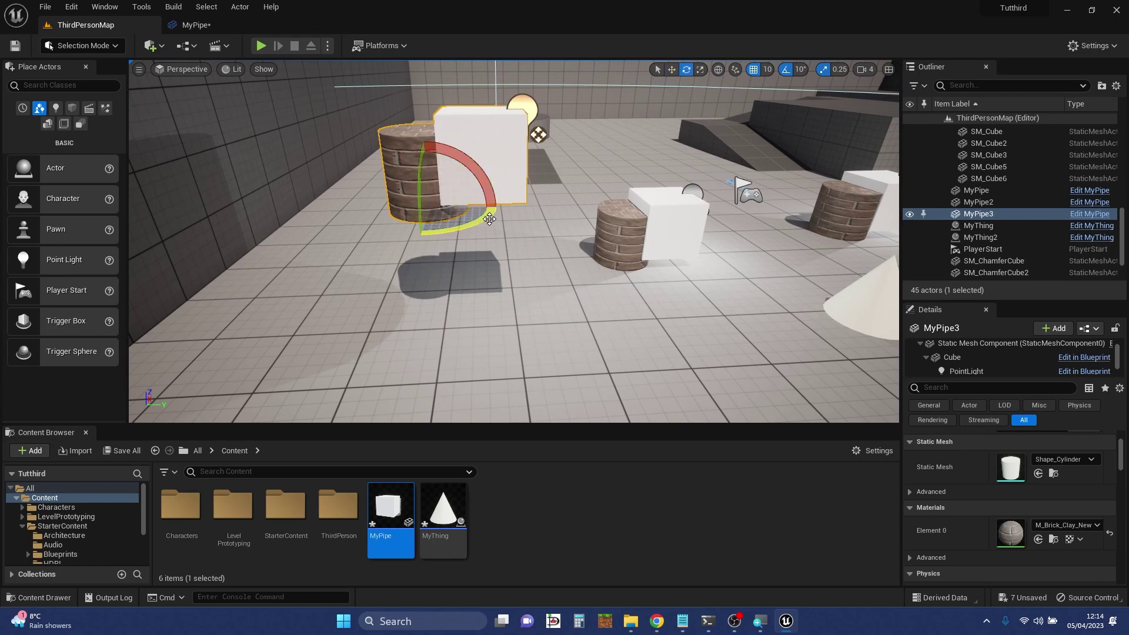
left_click_drag(490, 218, 542, 277)
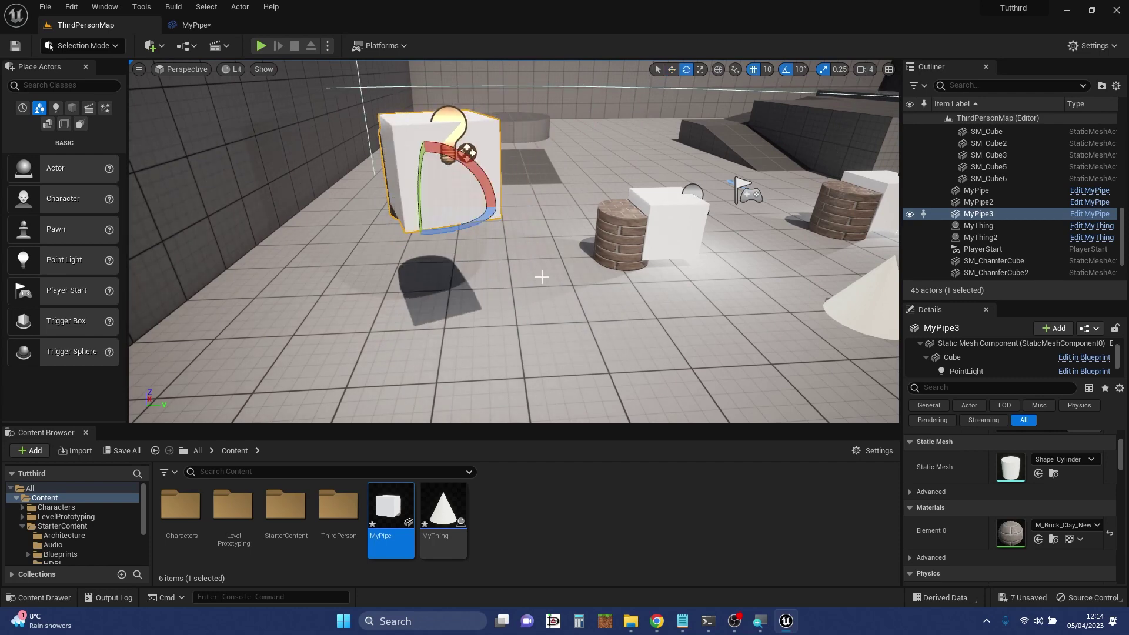
mouse_move(542, 276)
right_mouse_down()
mouse_move(523, 276)
mouse_move(582, 274)
mouse_move(547, 271)
mouse_move(532, 241)
mouse_move(541, 275)
right_mouse_up()
key("s")
key("w")
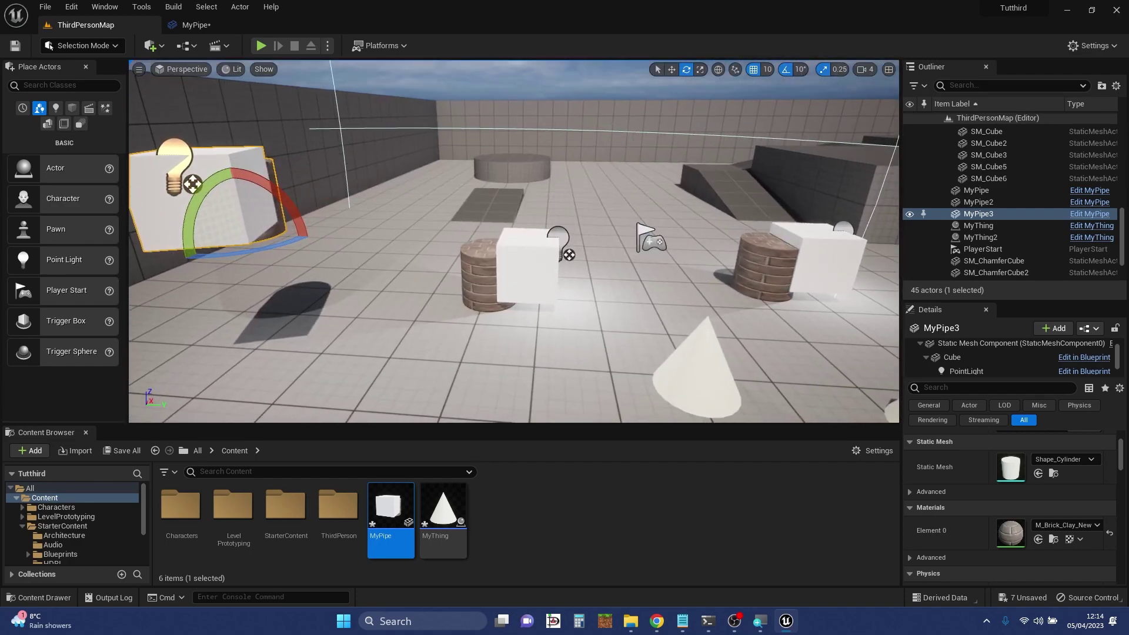
Play the level, run the character around to view the MyPipe instances in motion, and end the play session.
left_click(261, 45)
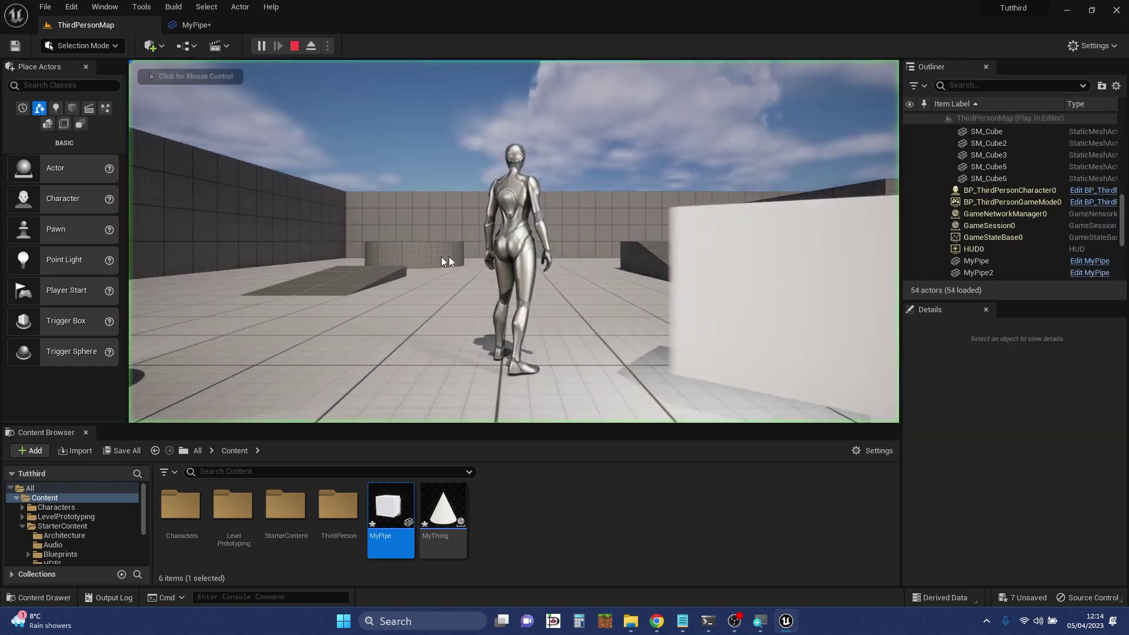
left_click(441, 256)
key("w")
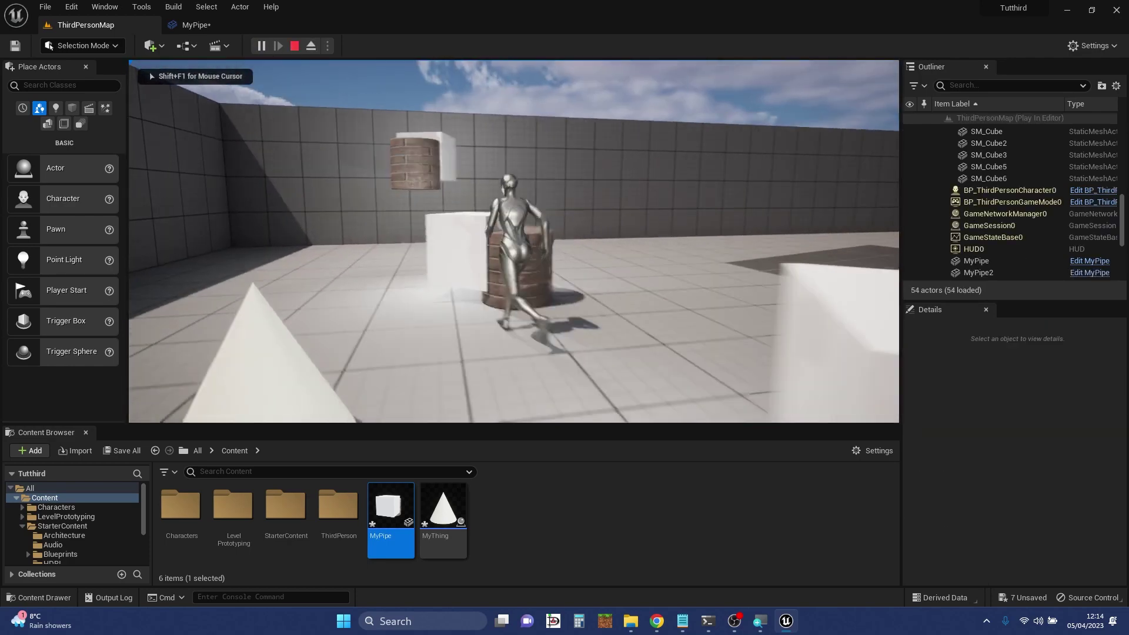
key("w")
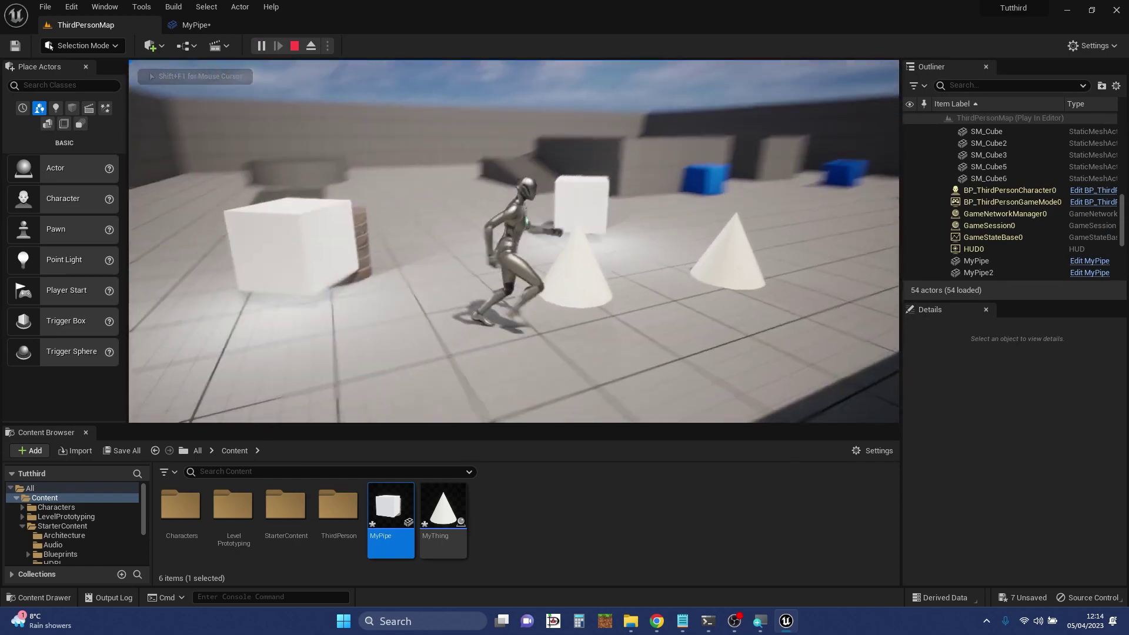
key("w")
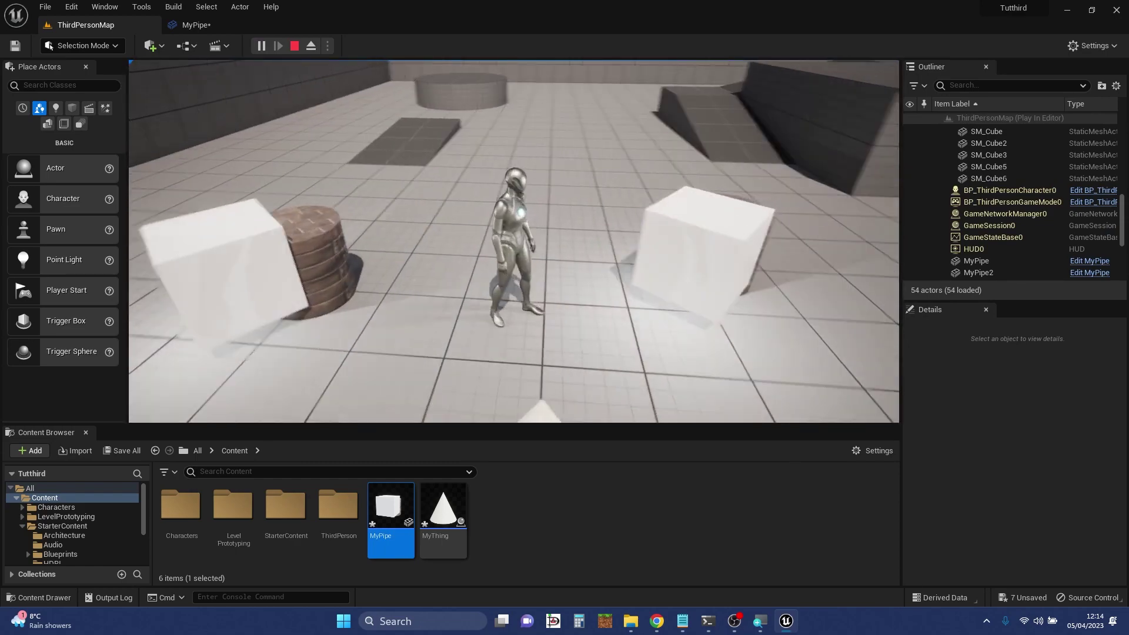
key("Escape")
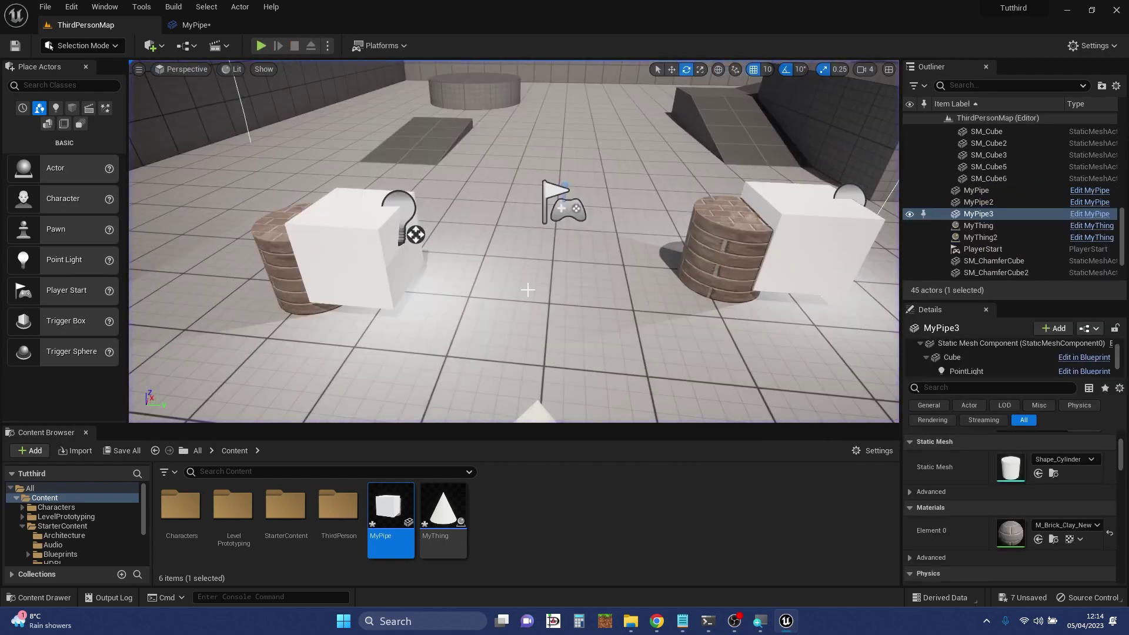
Set the cylinder material of the original MyPipe instance in the level to M_Metal_Rust.
right_click_drag(527, 289, 613, 293)
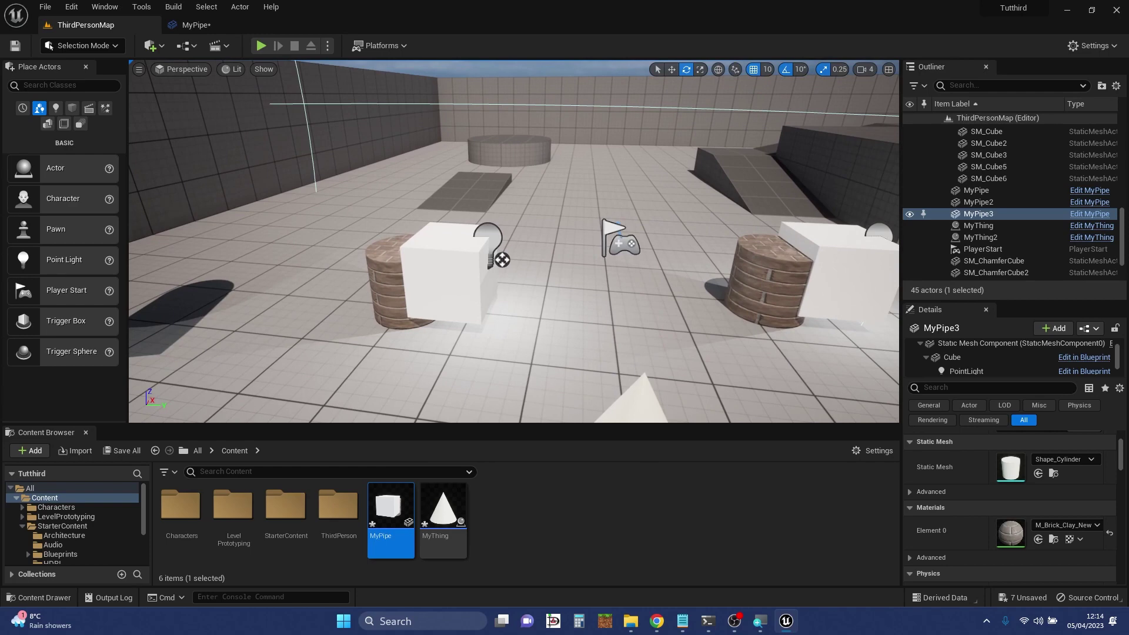
right_click_drag(517, 274, 507, 274)
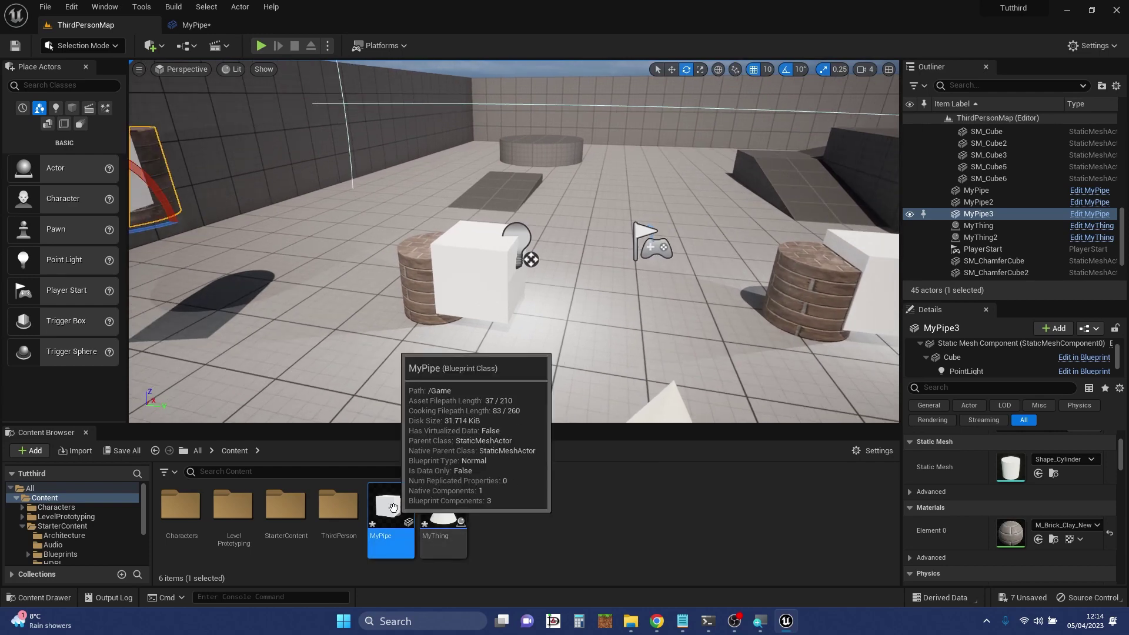
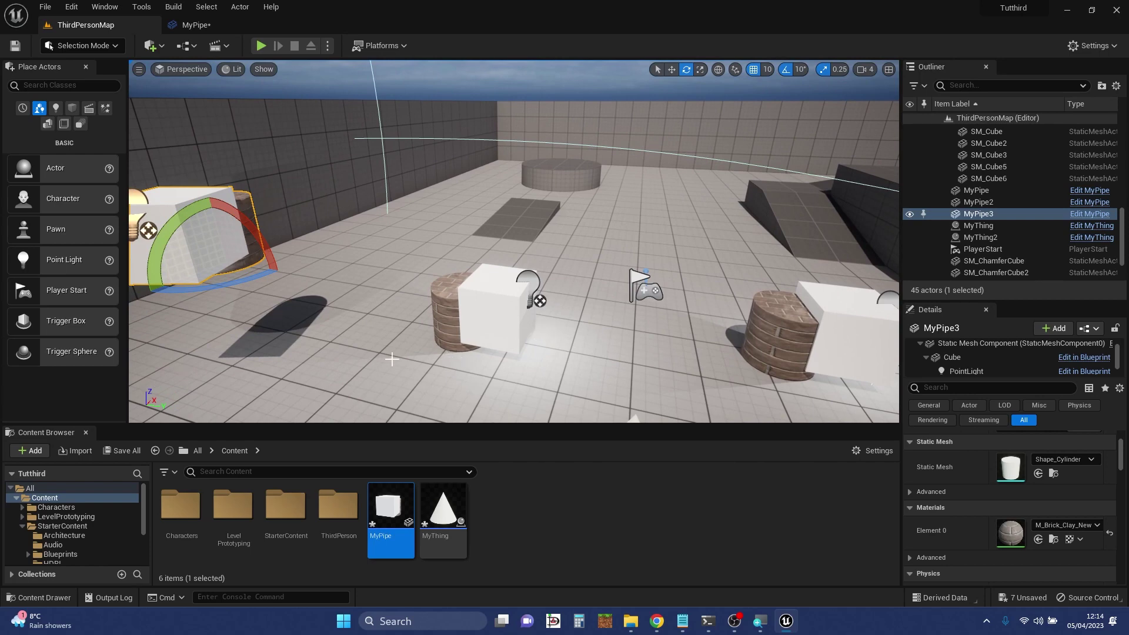
right_click_drag(388, 364, 412, 363)
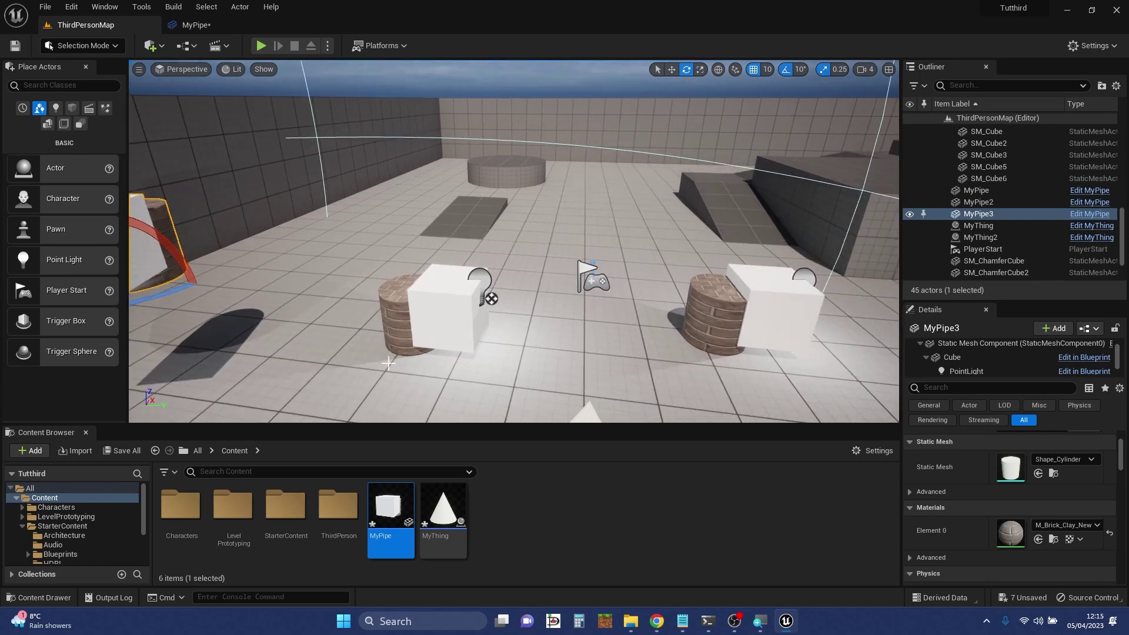
left_click(749, 311)
key("d")
right_click_drag(759, 334, 750, 356)
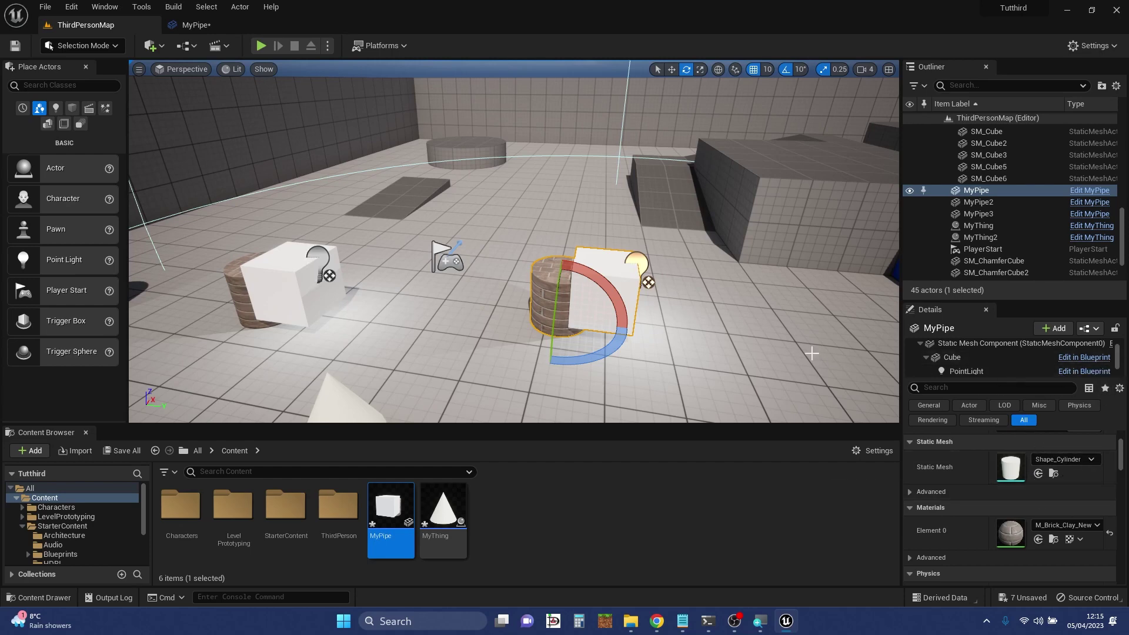
key("w")
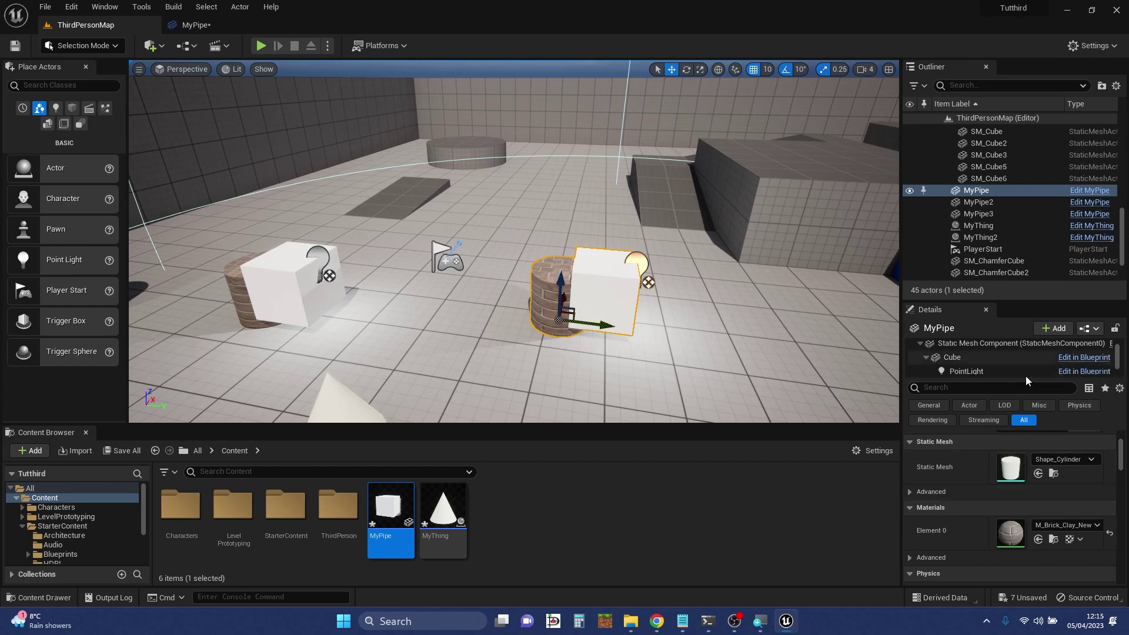
scroll(1075, 484, "down", 3)
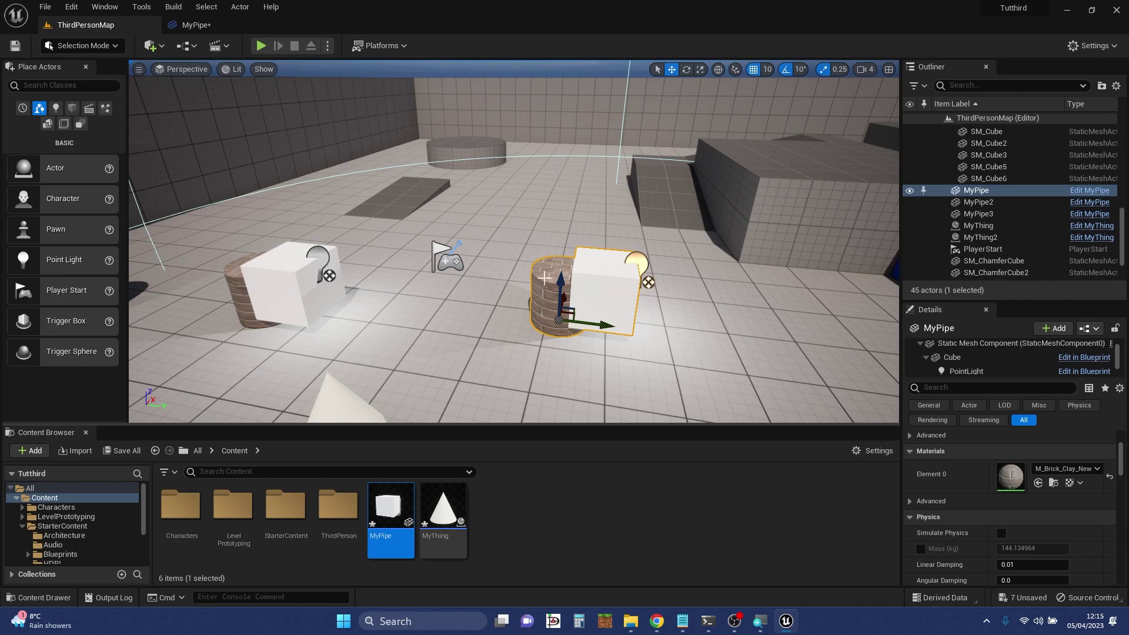
left_click(1096, 469)
scroll(1053, 383, "down", 5)
scroll(1053, 383, "down", 6)
scroll(1053, 383, "down", 2)
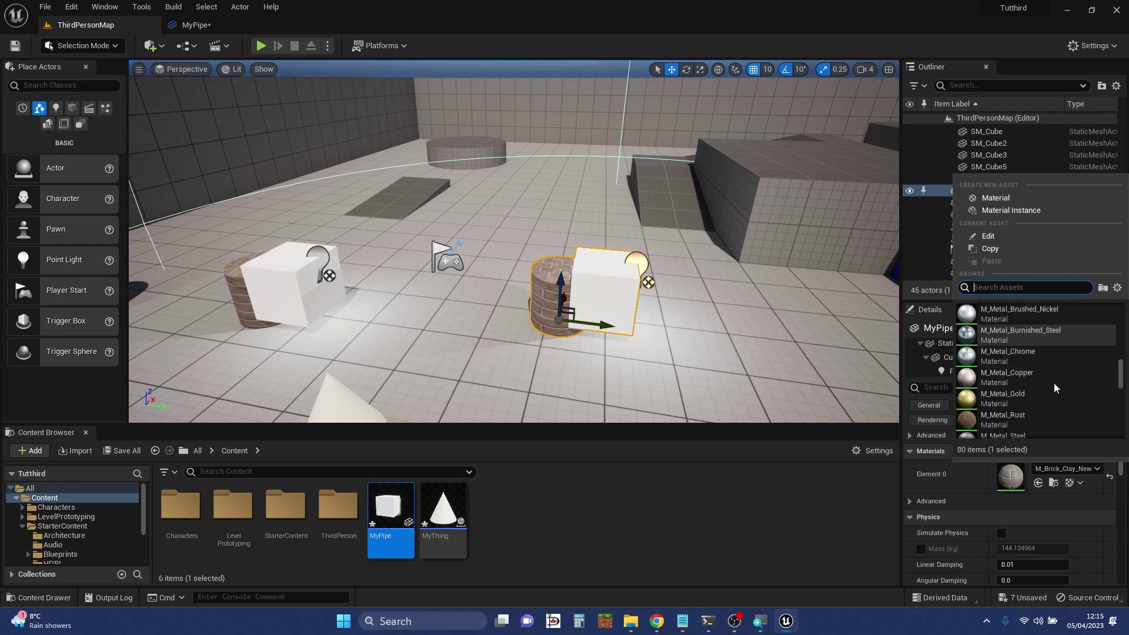
left_click(1021, 416)
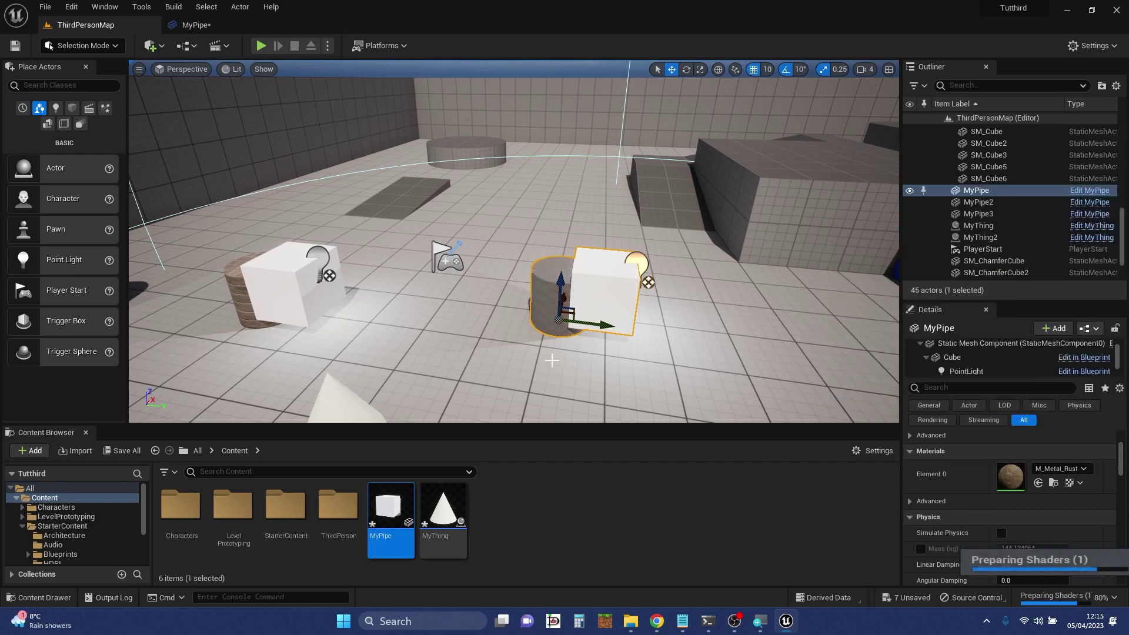
Set the material of the original MyPipe instance's Cube component to M_LightStage_Skybox_Master.
key("w")
right_click_drag(552, 360, 532, 409)
key("s")
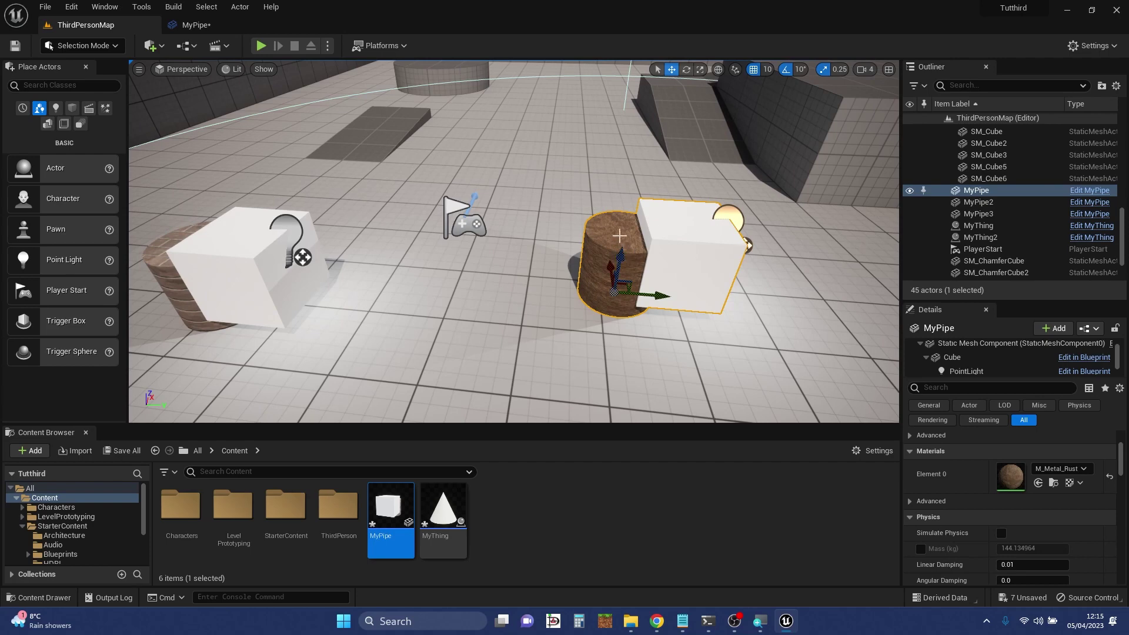
left_click(965, 359)
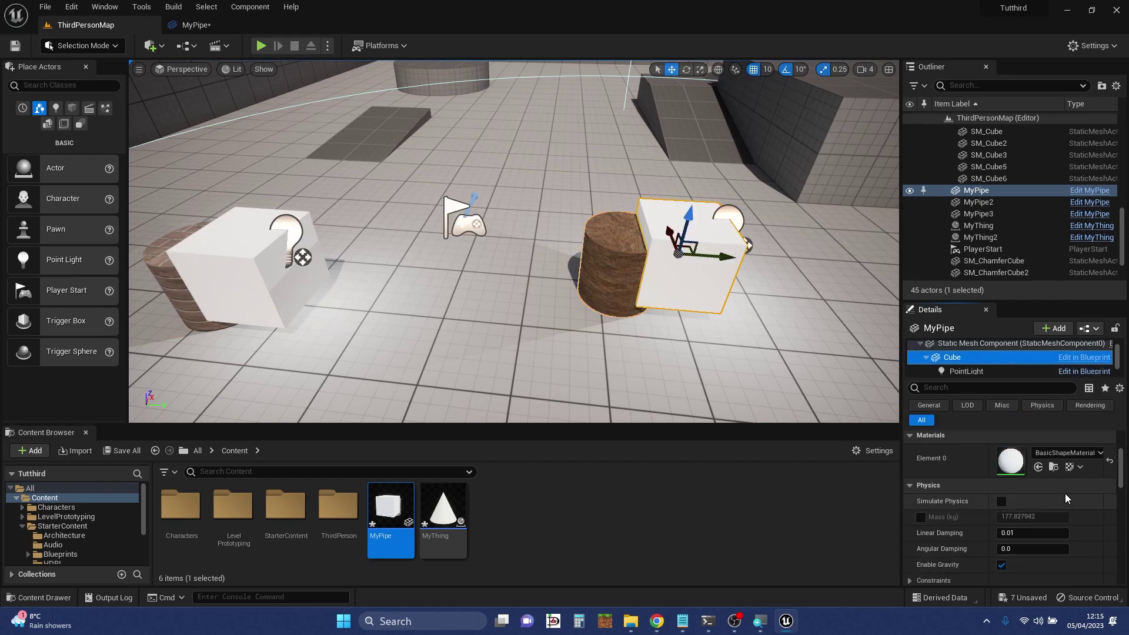
left_click(1100, 453)
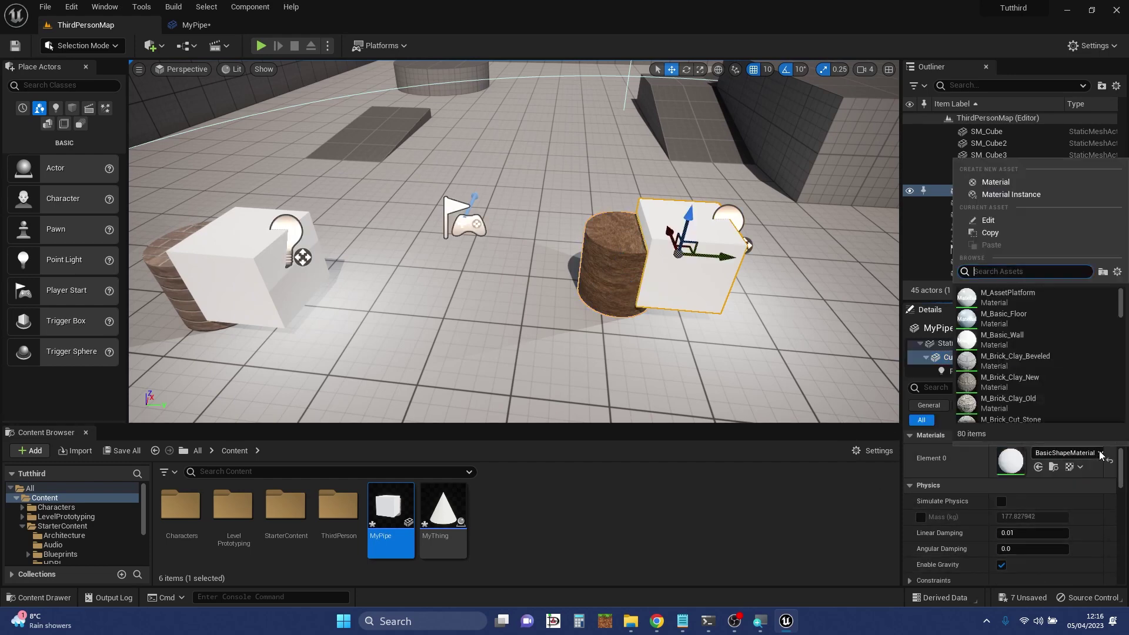
scroll(1067, 374, "down", 7)
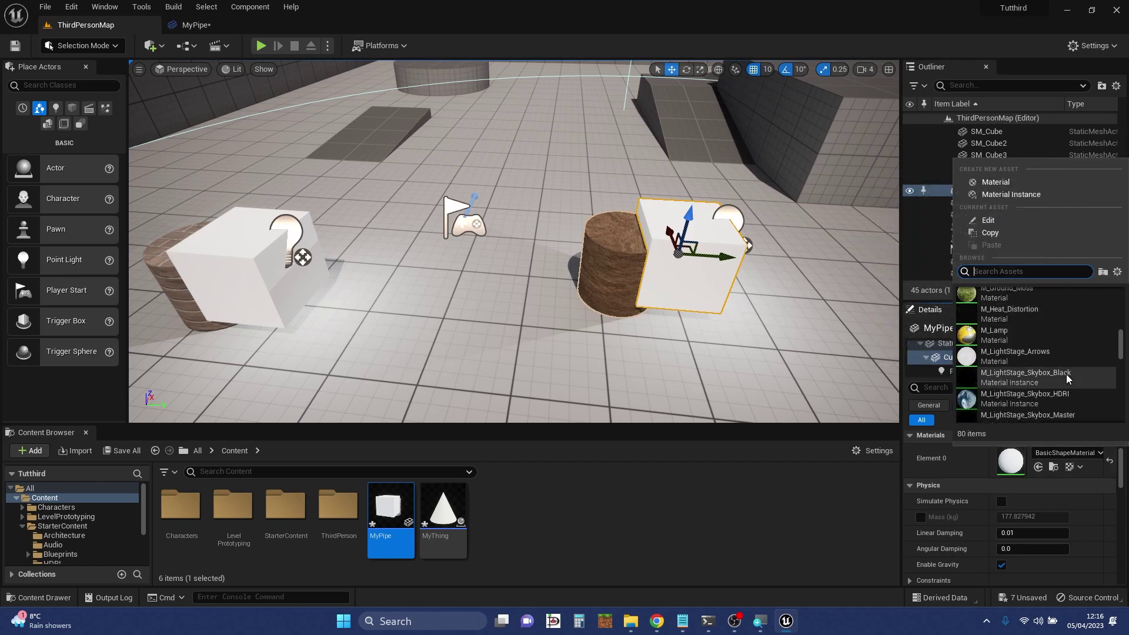
scroll(1067, 374, "down", 3)
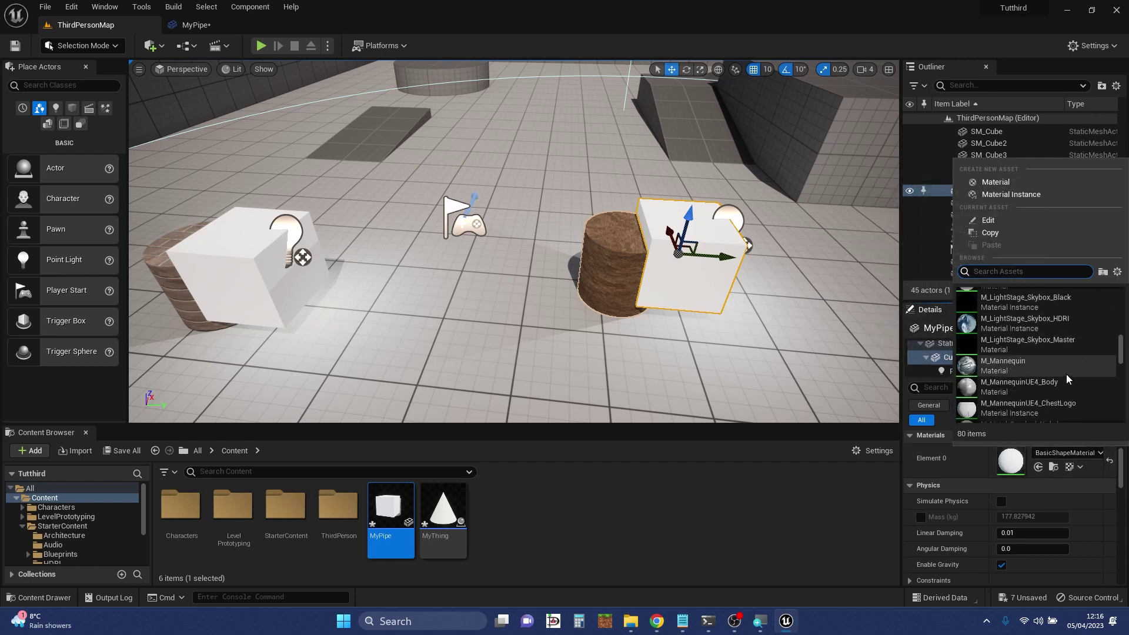
left_click(1013, 340)
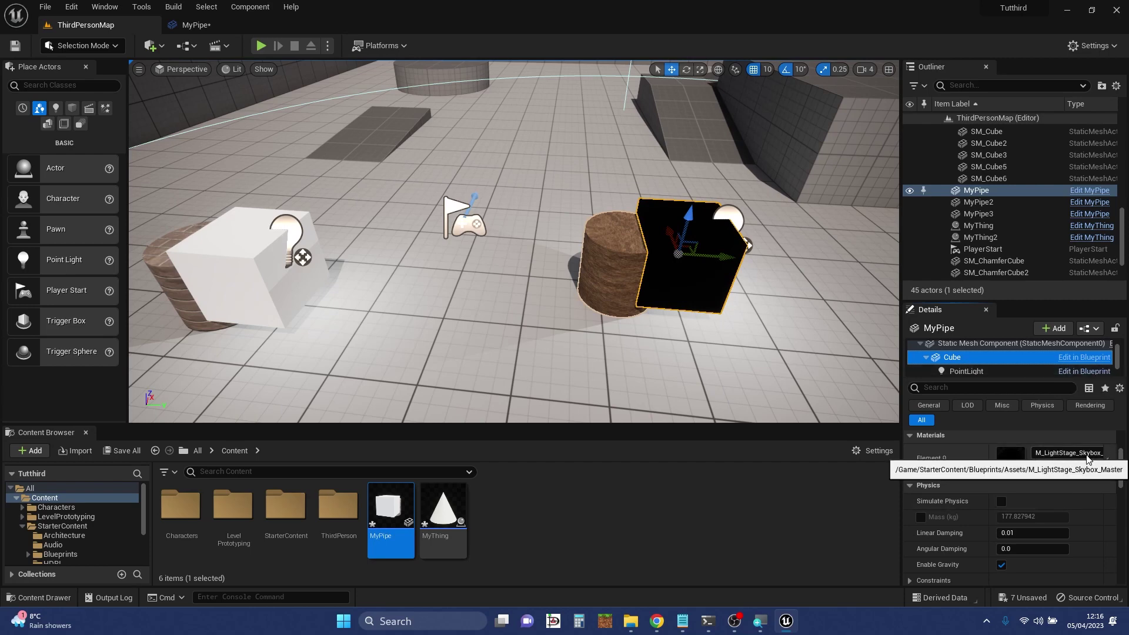
left_click(1067, 453)
left_click(952, 463)
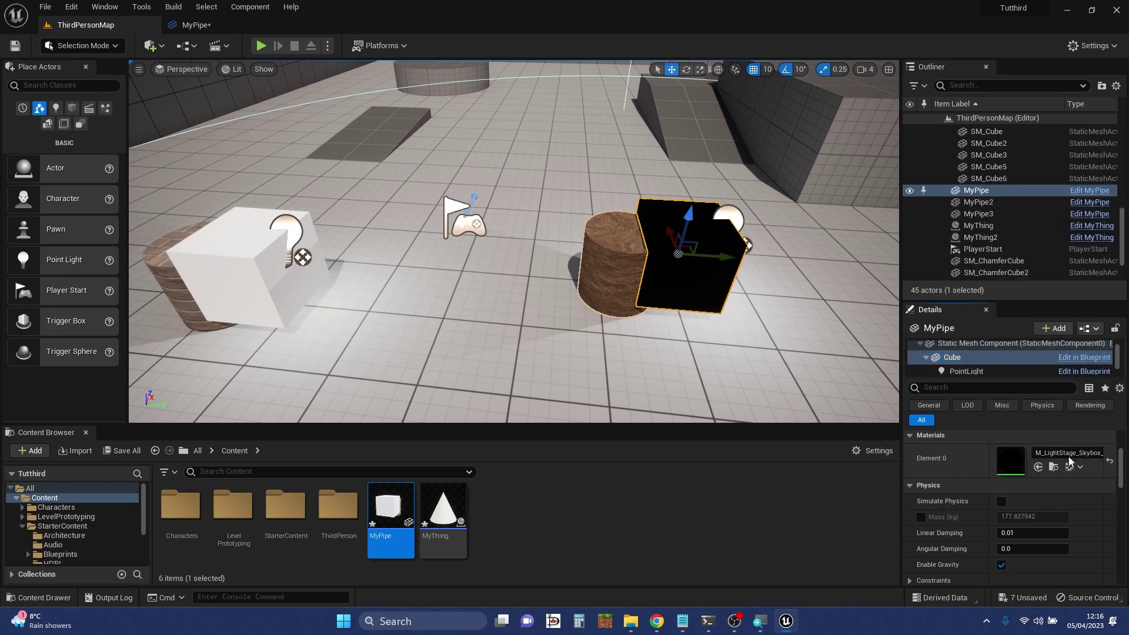
Set the original MyPipe instance's Cube component to material M_Metal_Gold and move it to location -30, 70, 81.
left_click(1095, 451)
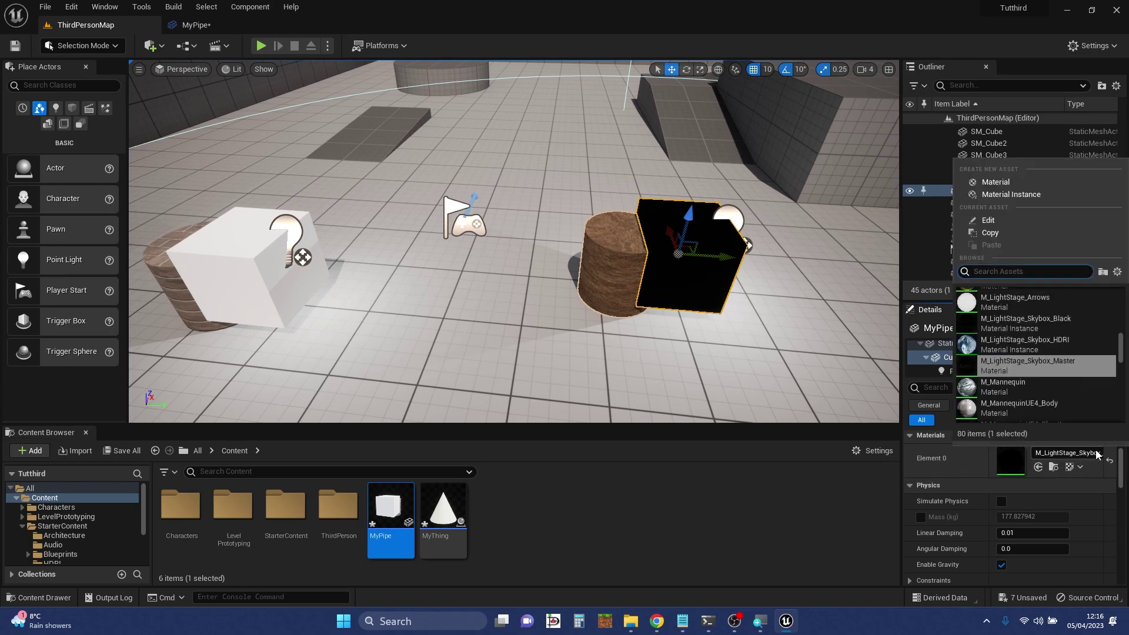
scroll(1032, 345, "down", 5)
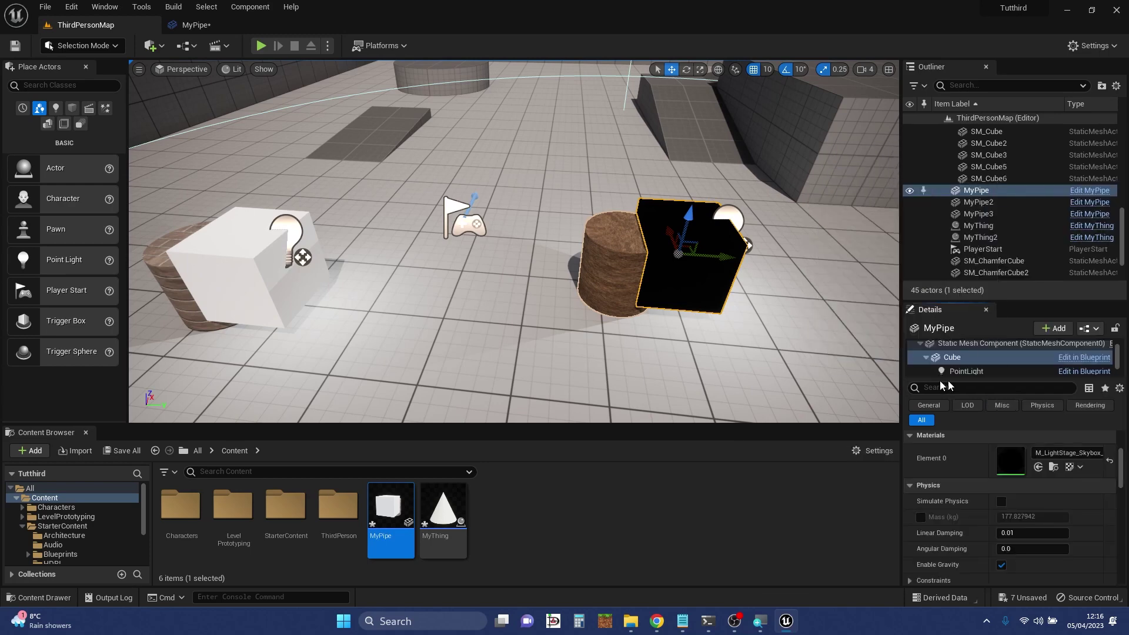
left_click(1008, 380)
right_click_drag(716, 351, 681, 334)
scroll(1086, 503, "up", 4)
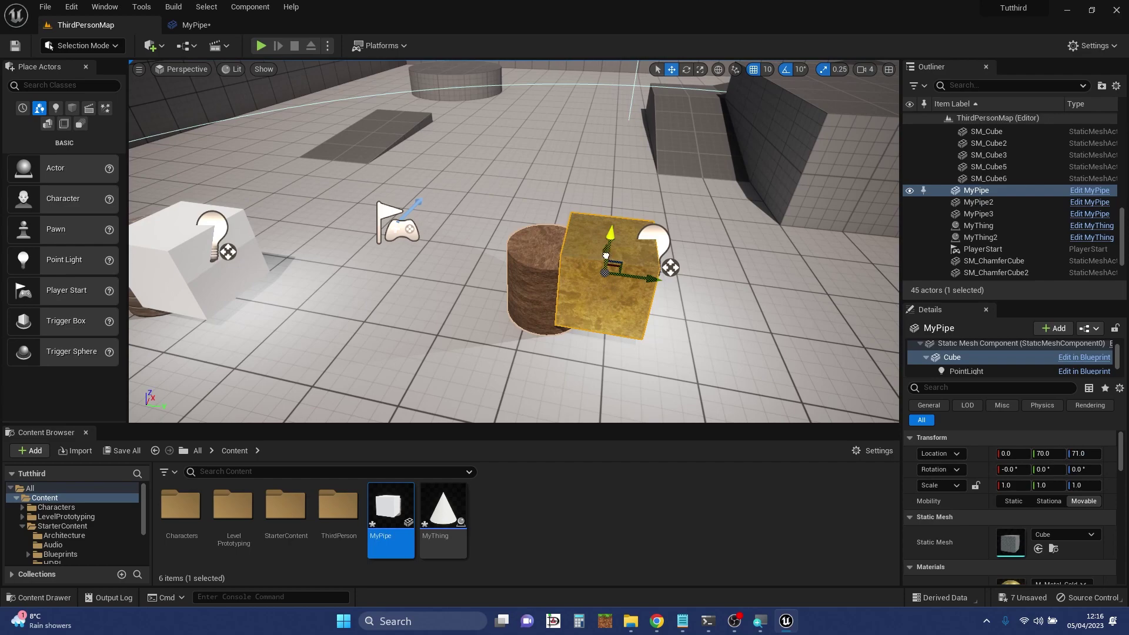
left_click_drag(606, 255, 605, 261)
Examine the customized MyPipe instance from several angles and compare it with the other MyPipe instances in the level.
right_click_drag(621, 298, 410, 277)
key("d")
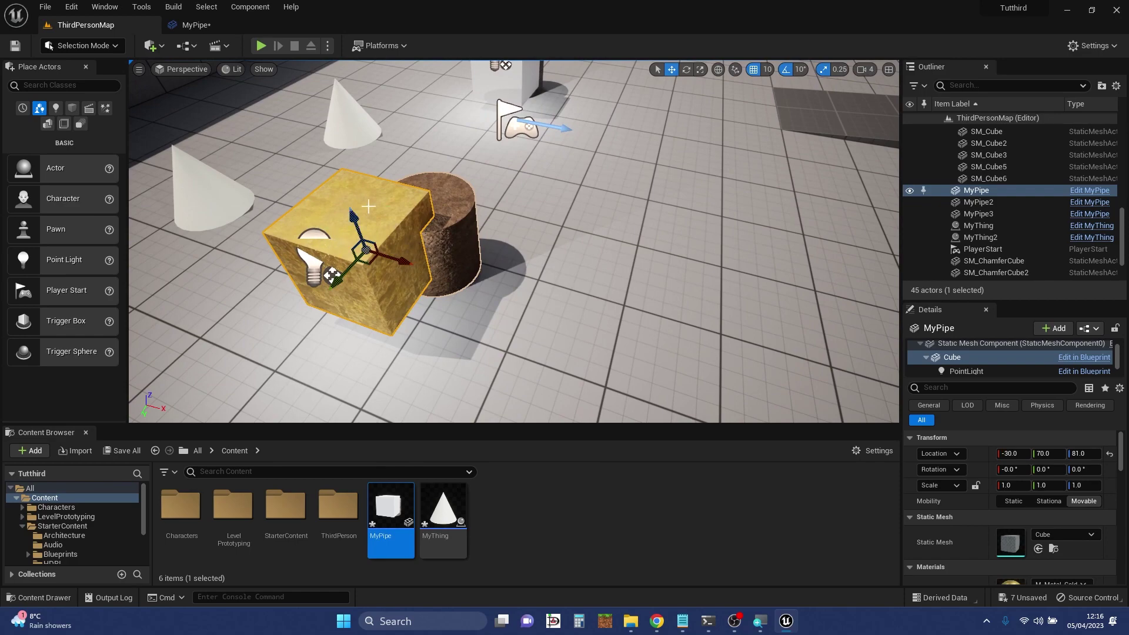
key("a")
right_click_drag(456, 242, 559, 299)
key("e")
key("w")
key("s")
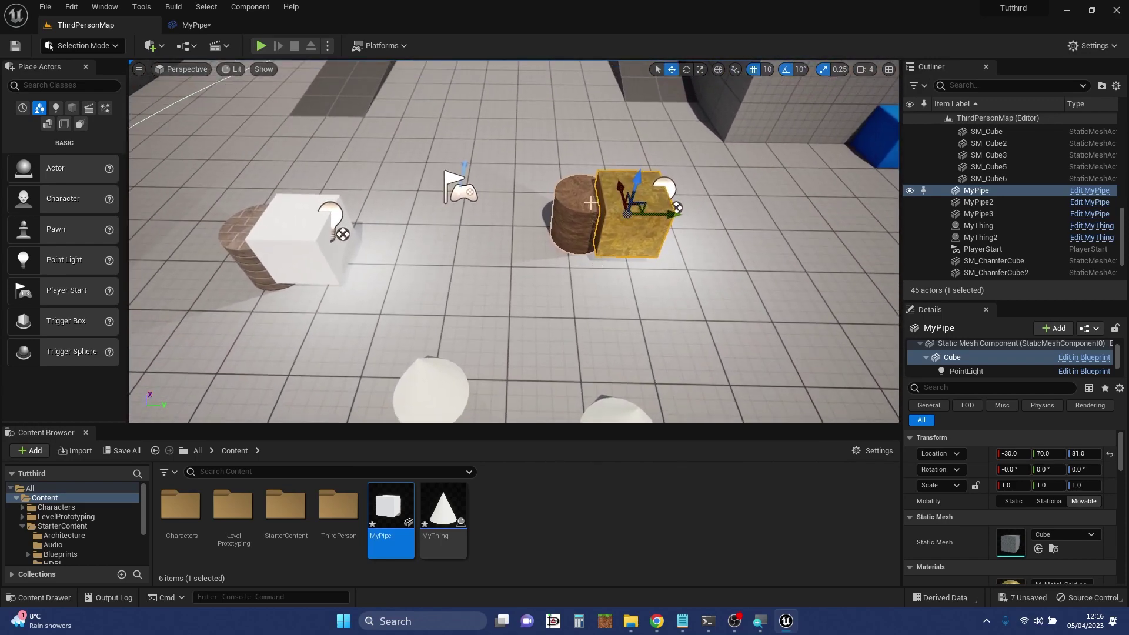
mouse_move(582, 209)
right_mouse_down()
mouse_move(500, 194)
mouse_move(467, 152)
mouse_move(612, 206)
mouse_move(586, 214)
right_mouse_up()
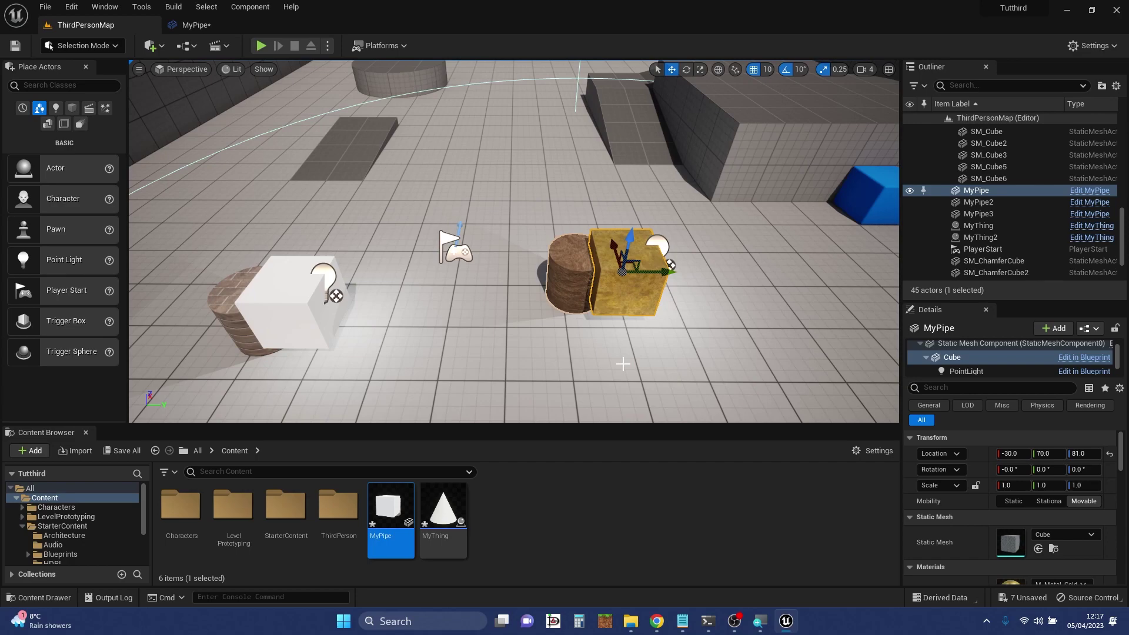
right_click_drag(514, 241, 476, 247)
right_click_drag(405, 227, 400, 226)
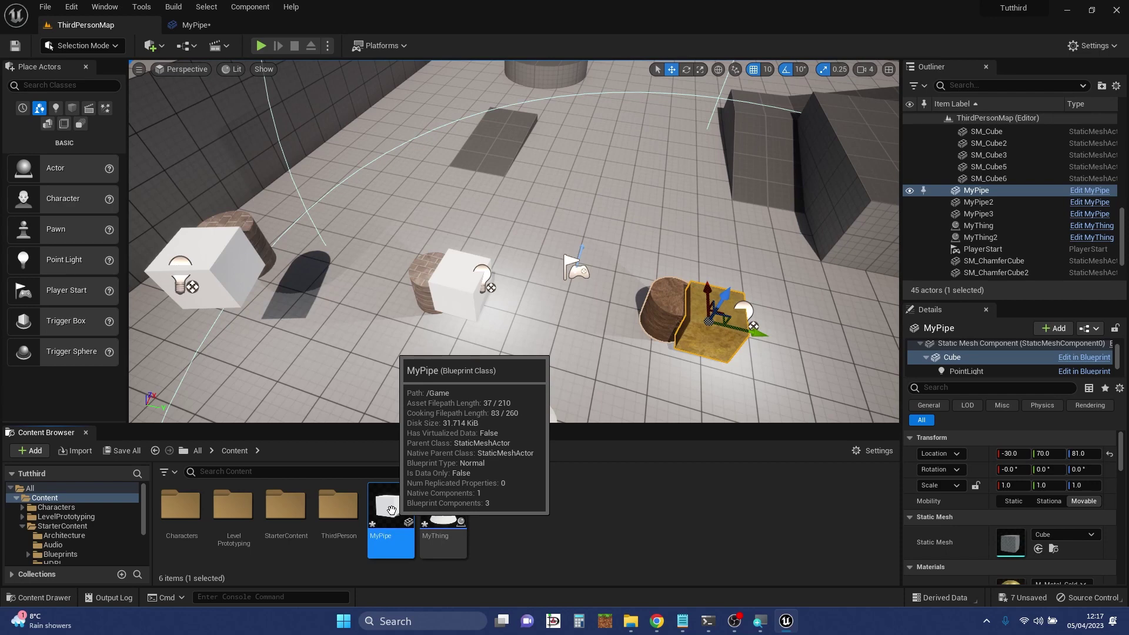
Create a Blueprint class in the Content folder with MyPipe as its parent class and name it MyNewPipe.
right_click(515, 482)
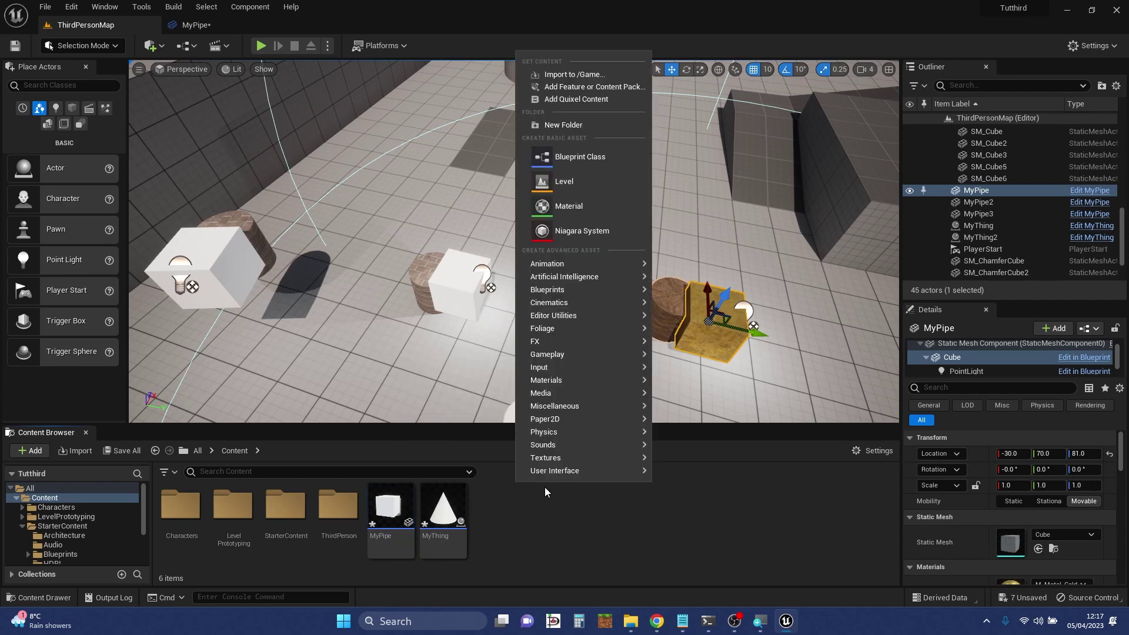
left_click(591, 164)
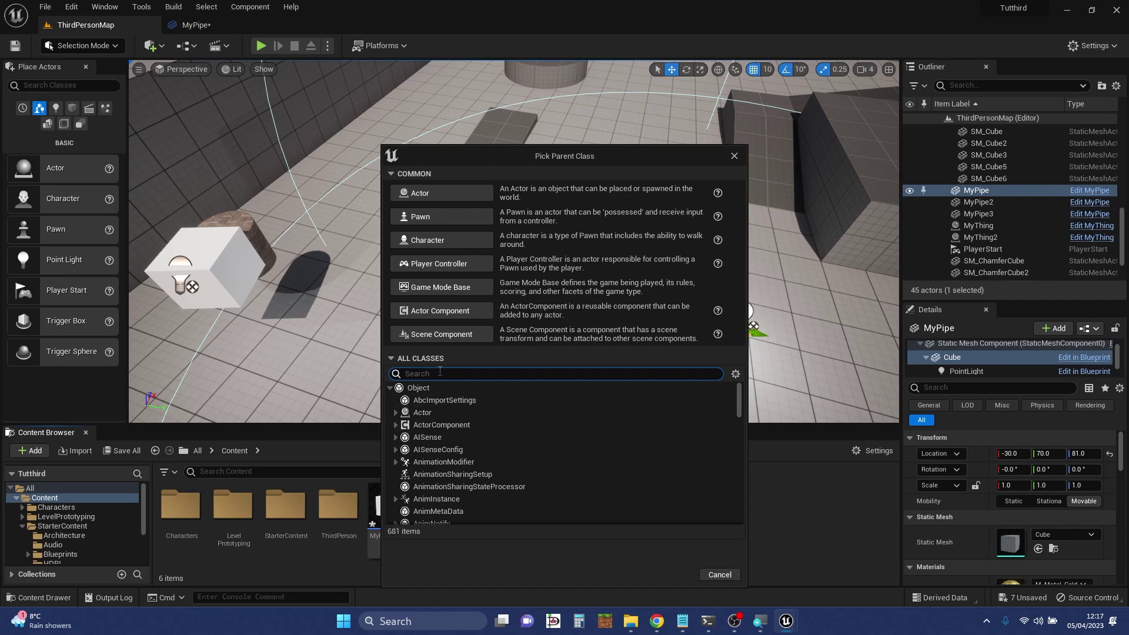
type("my")
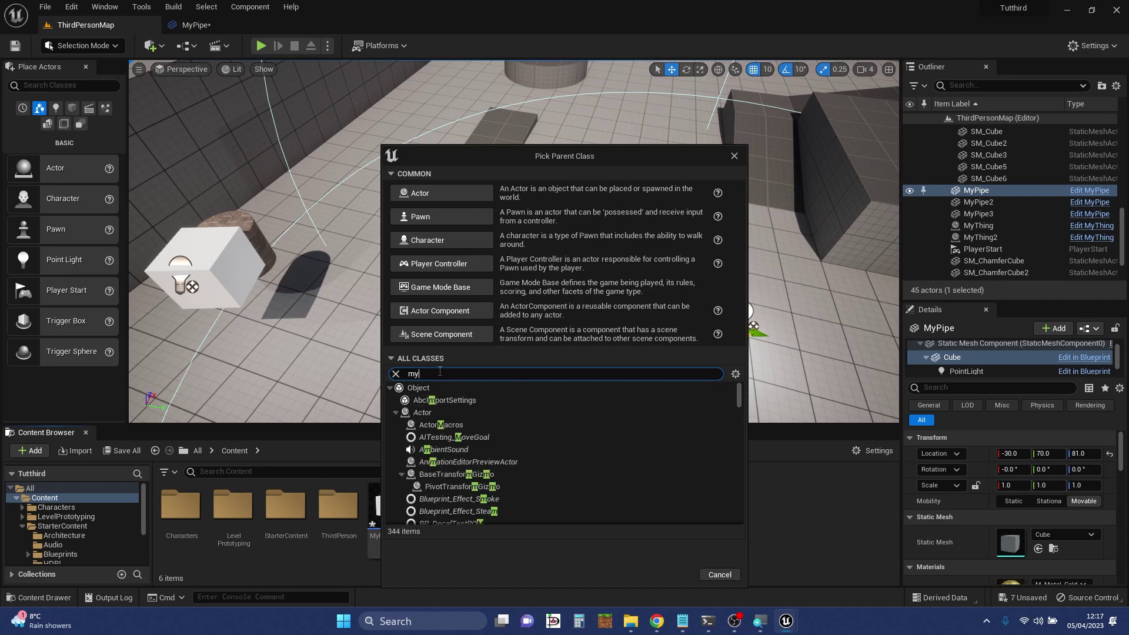
type("pip")
left_click(447, 424)
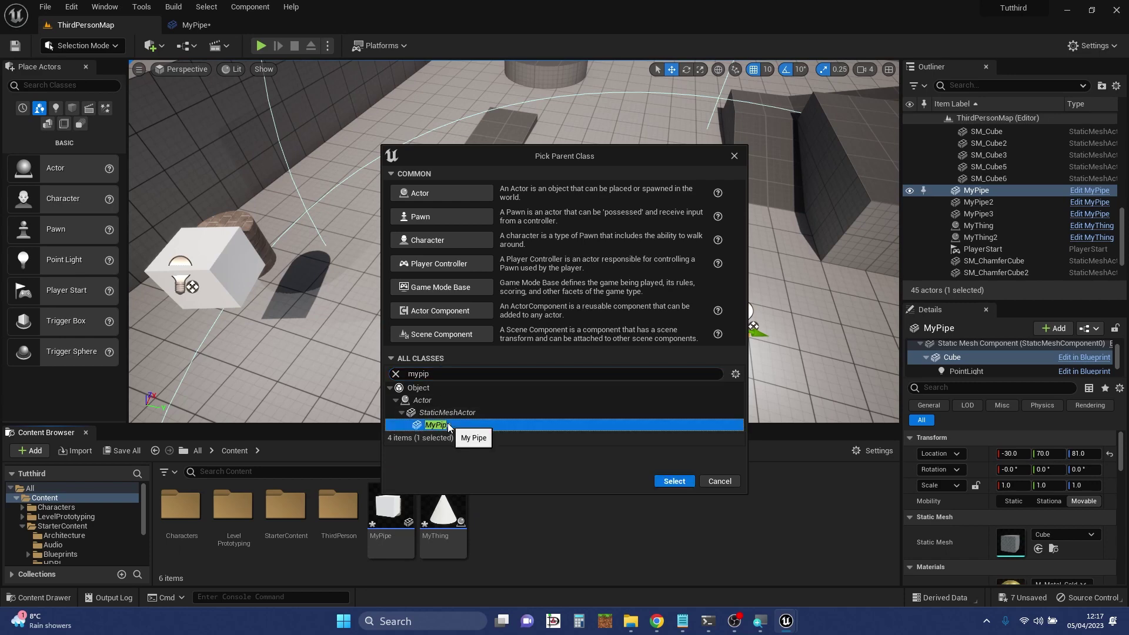
left_click(665, 482)
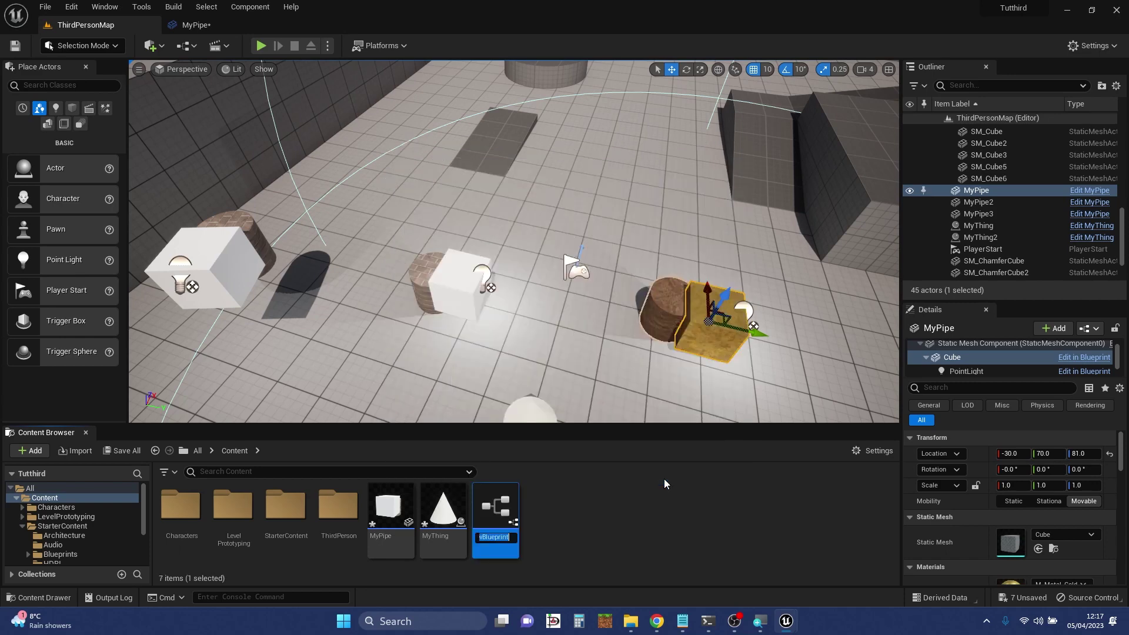
type("My")
type("New")
type("Pipe")
key("Return")
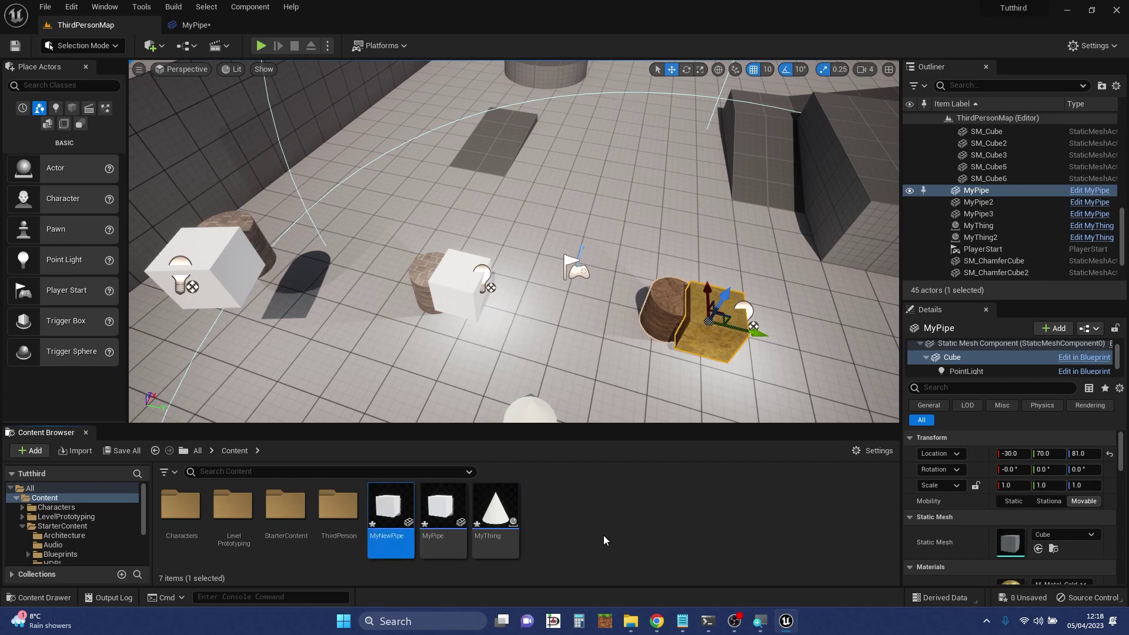
Open the MyNewPipe blueprint in a maximized editor and add a Static Mesh component with the default name StaticMesh.
double_click(390, 515)
mouse_move(300, 262)
right_mouse_down()
mouse_move(300, 200)
mouse_move(330, 253)
mouse_move(353, 262)
mouse_move(300, 262)
right_mouse_up()
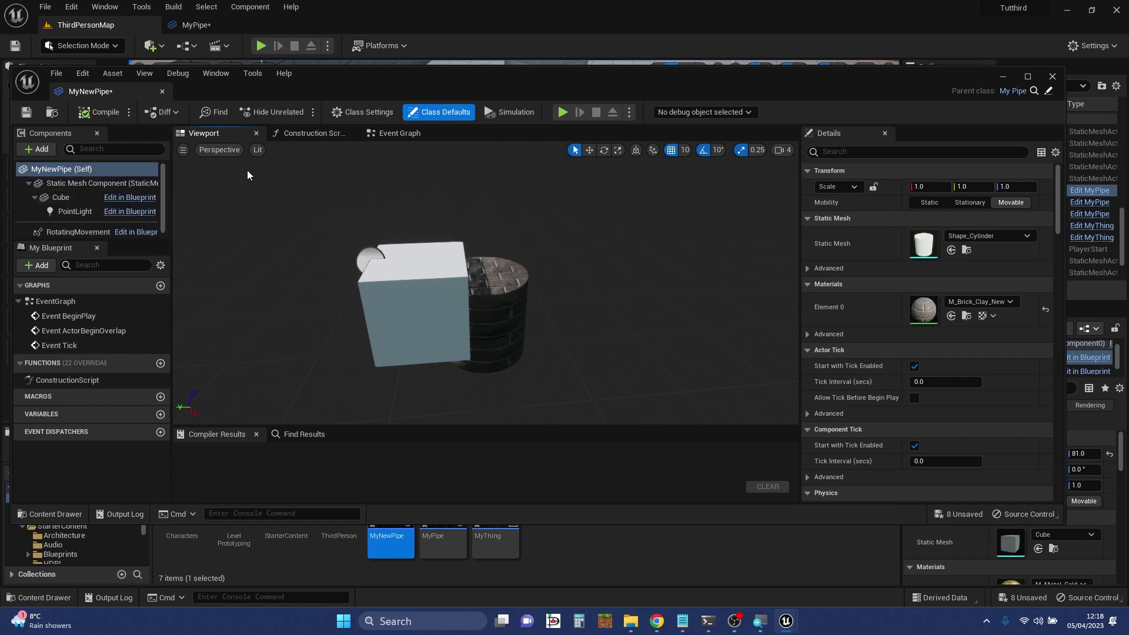
left_click(1027, 77)
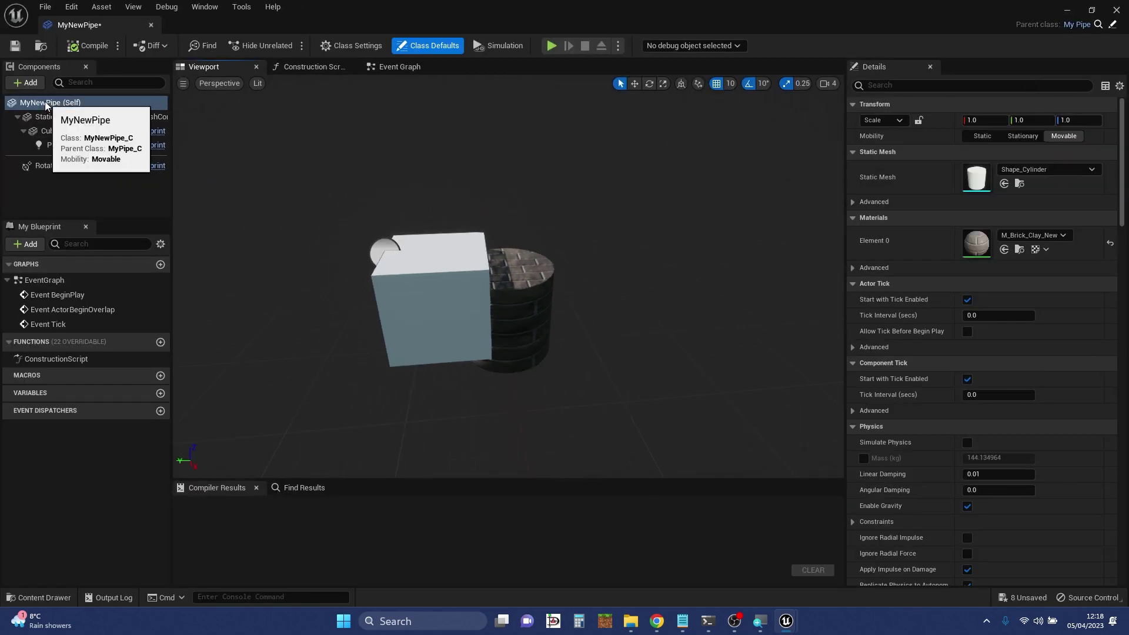
left_click(26, 82)
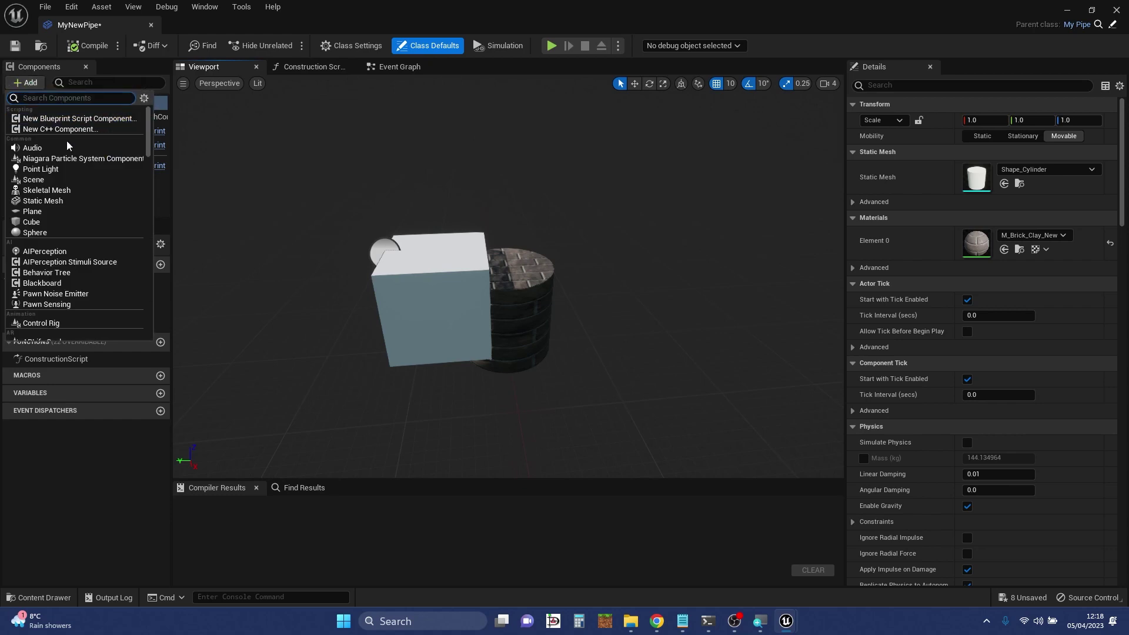
left_click(43, 200)
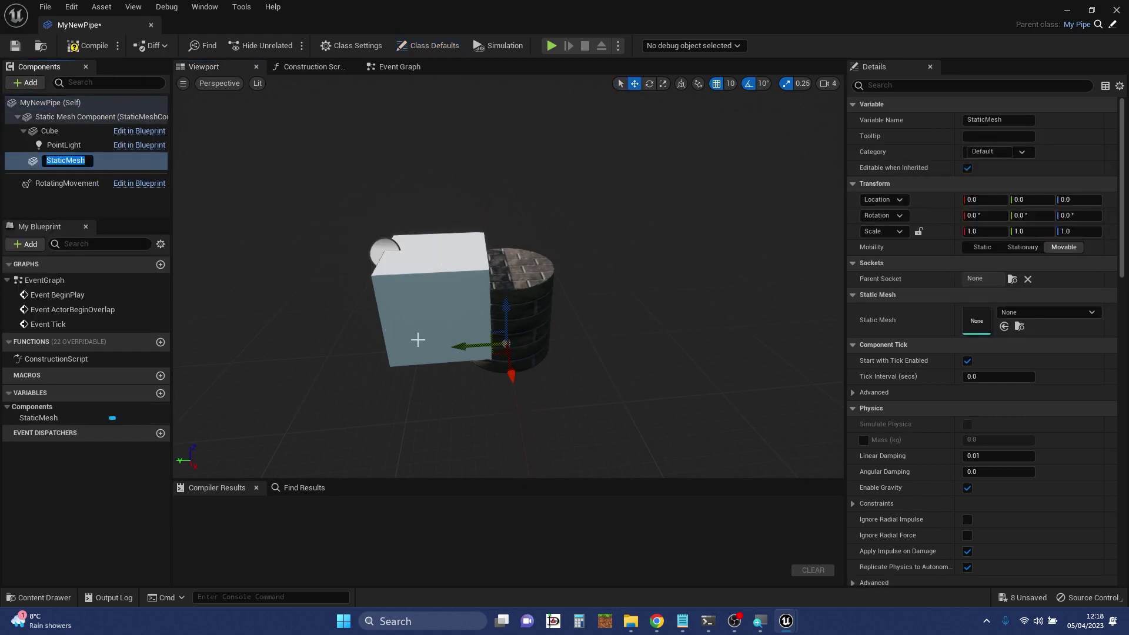
key("Return")
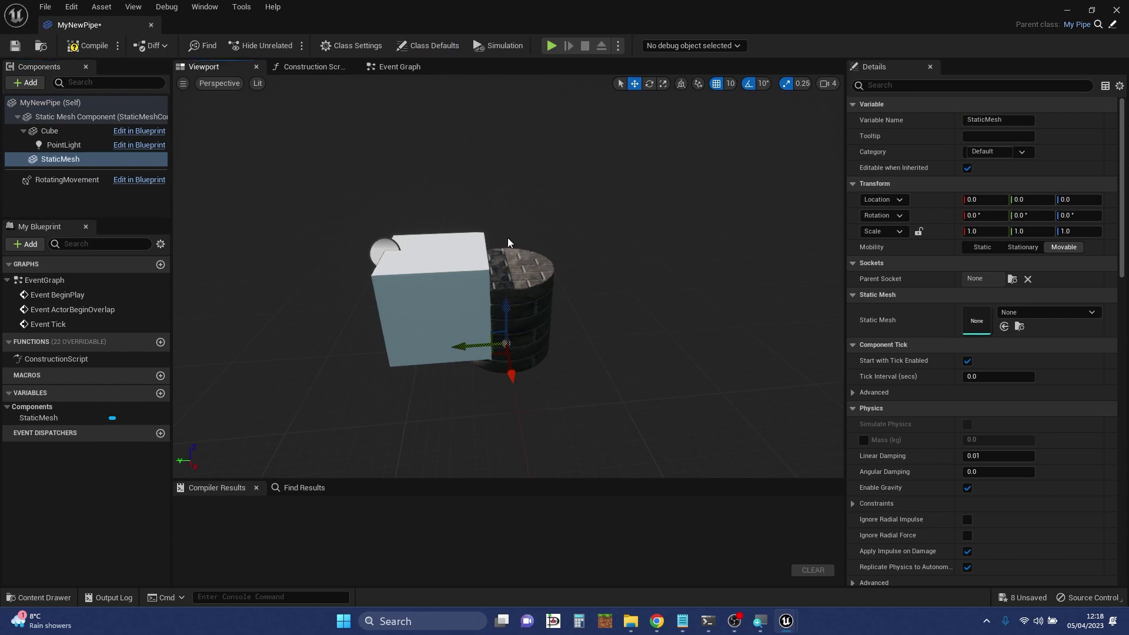
Move the StaticMesh component to location 0, 70, 120 on top of the cube and assign it the Pillar_50x500 mesh.
left_click_drag(506, 313, 503, 212)
left_click_drag(471, 250, 396, 253)
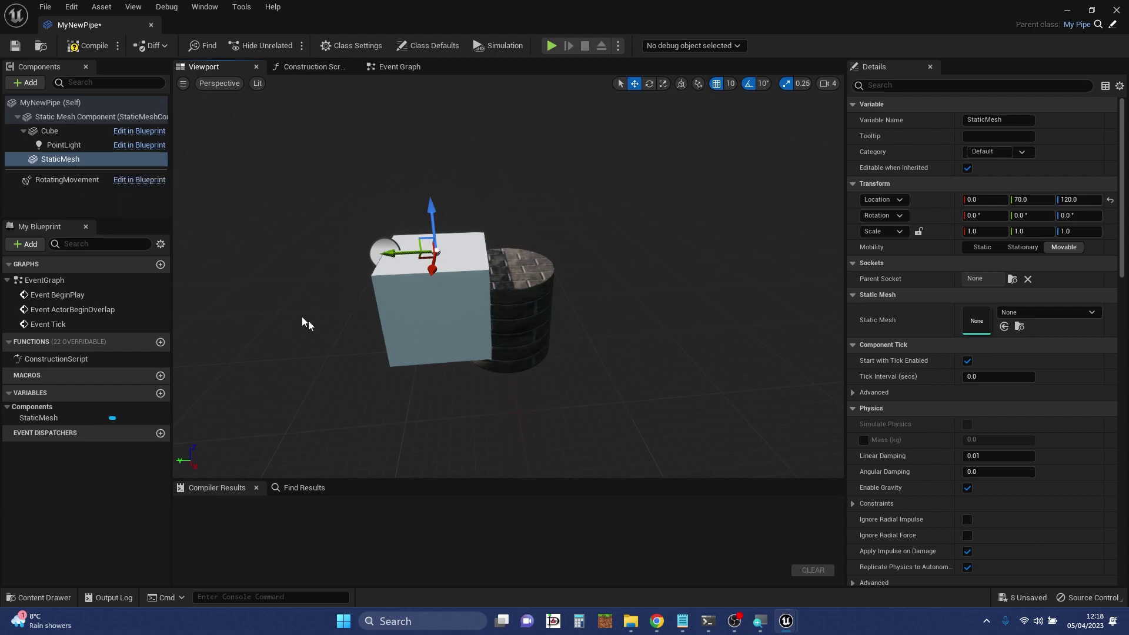
left_click(1091, 315)
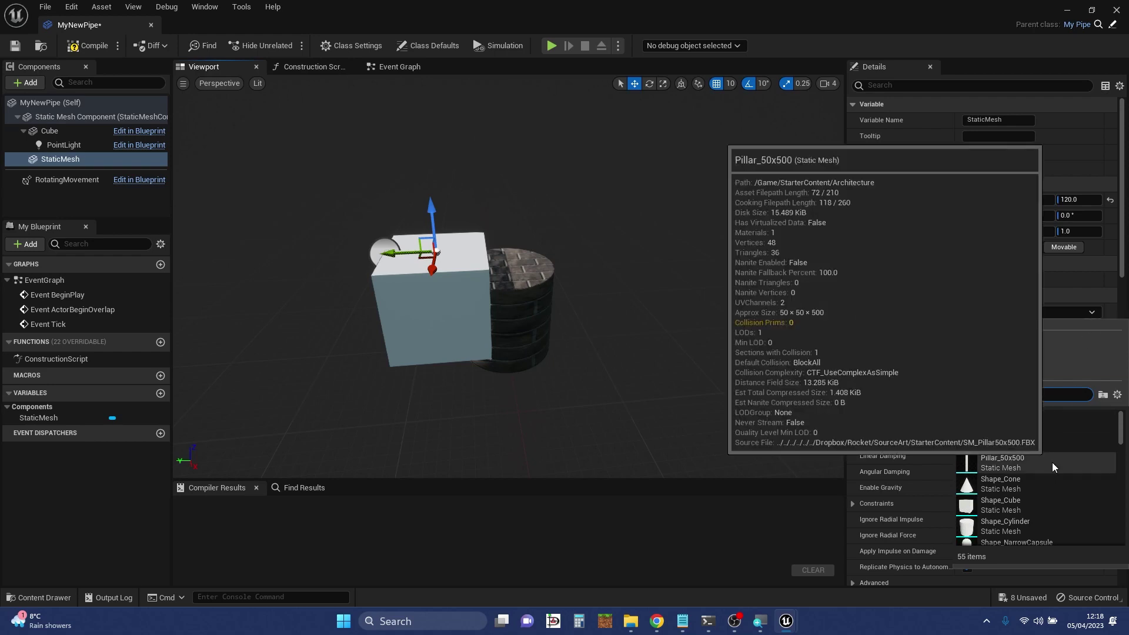
left_click(1015, 462)
right_click_drag(698, 359, 476, 283)
key("d")
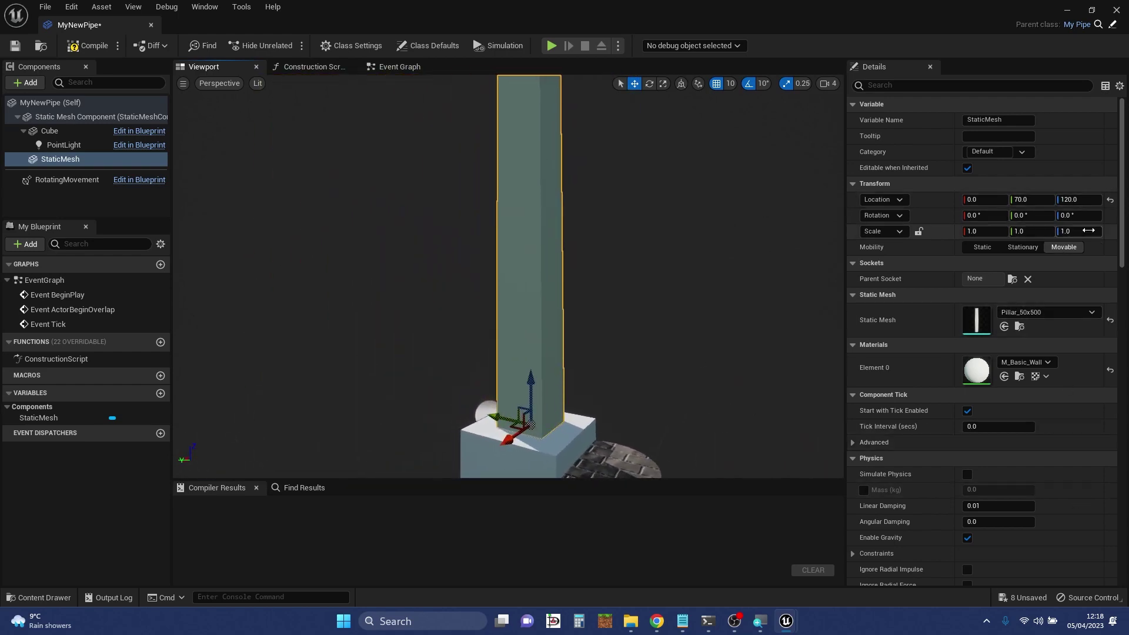
Reduce the pillar's Z scale to 0.4375 and compile the MyNewPipe blueprint.
left_click_drag(1079, 231, 1059, 231)
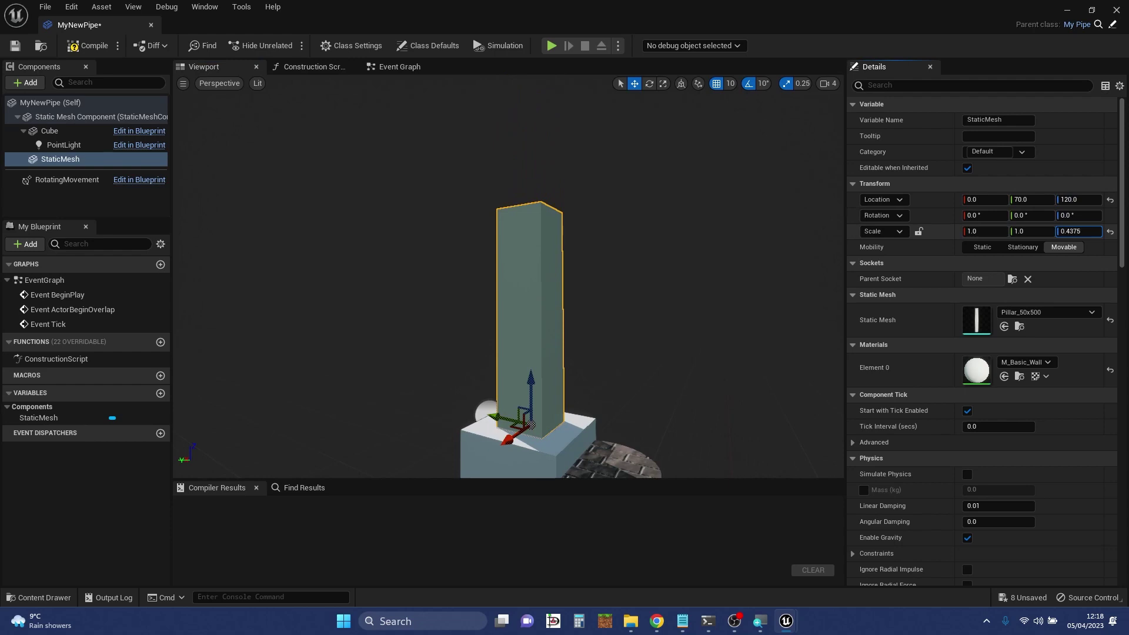
right_click_drag(548, 359, 785, 386)
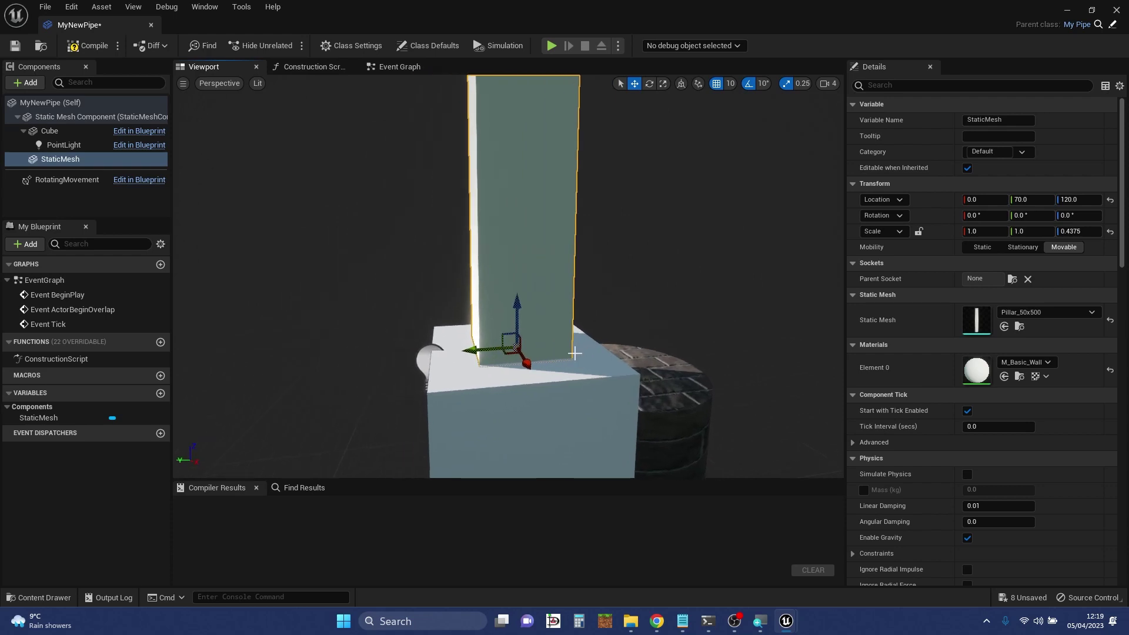
left_click(82, 46)
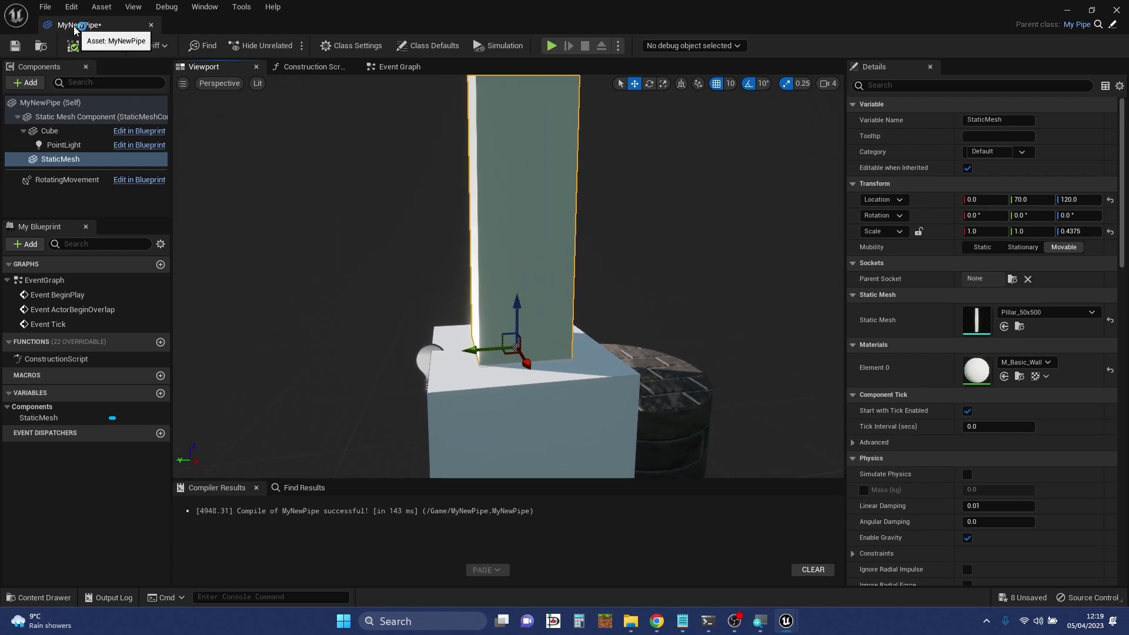
Dock the MyNewPipe editor in the main window and place a MyNewPipe instance on the ThirdPersonMap floor at 590, 650, 0.
left_click_drag(74, 25, 271, 26)
left_click(109, 26)
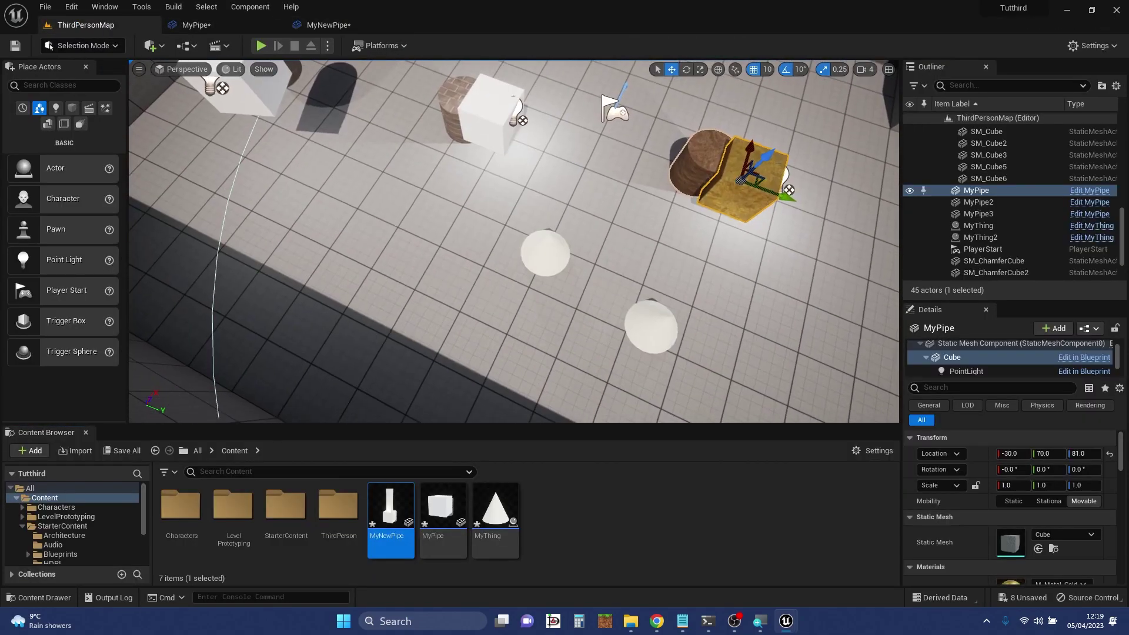
right_click_drag(514, 242, 550, 183)
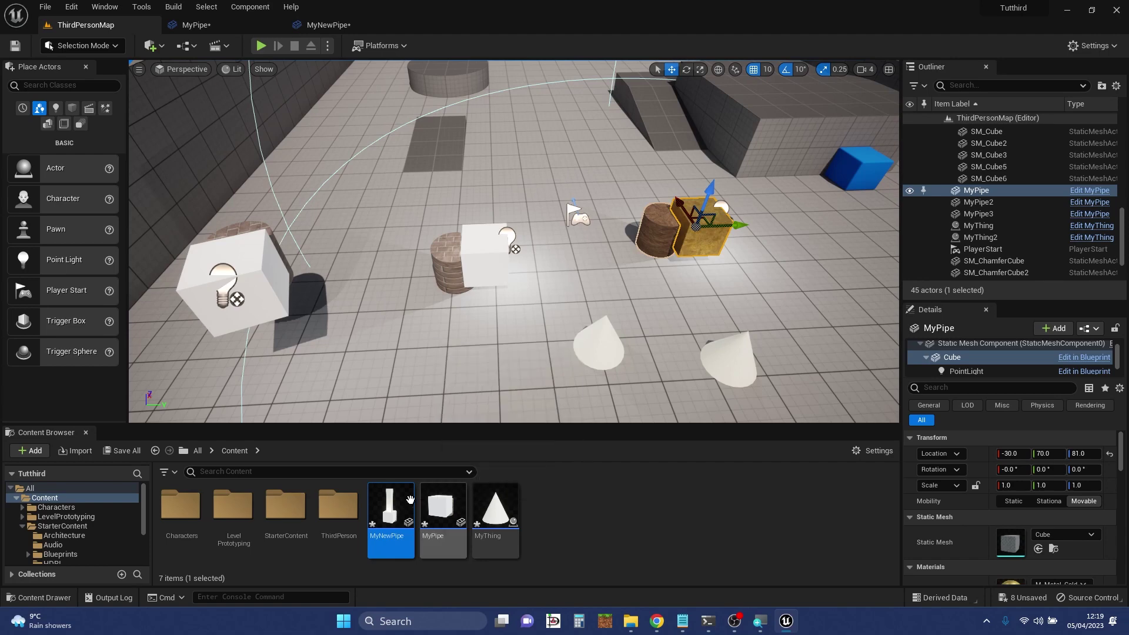
left_click_drag(391, 510, 372, 353)
right_click_drag(372, 353, 440, 285)
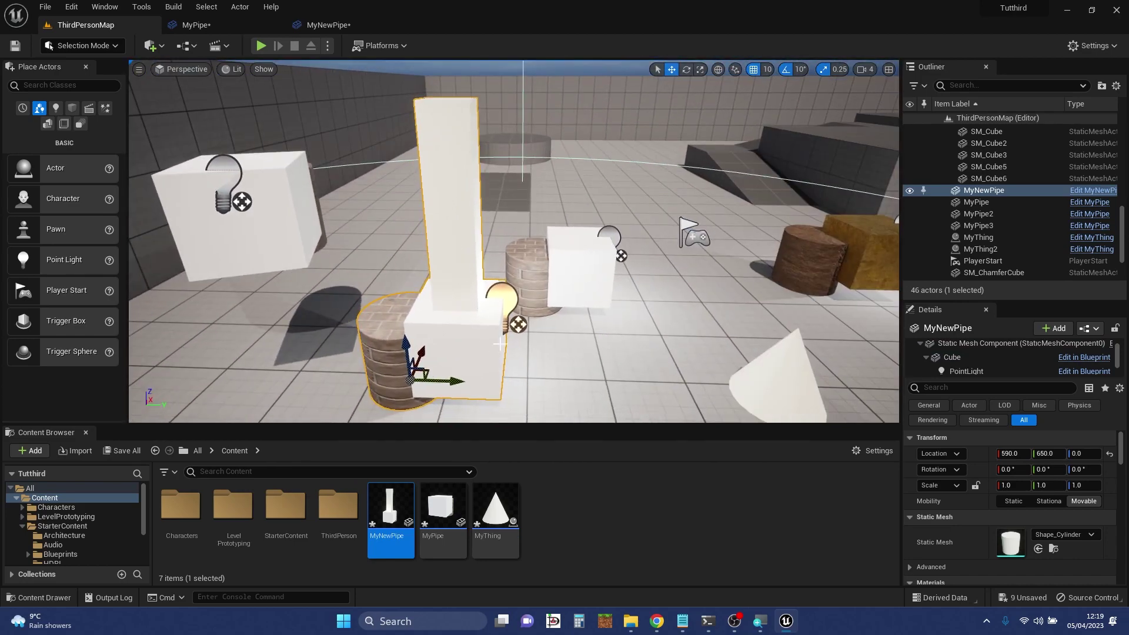
right_click_drag(522, 252, 464, 249)
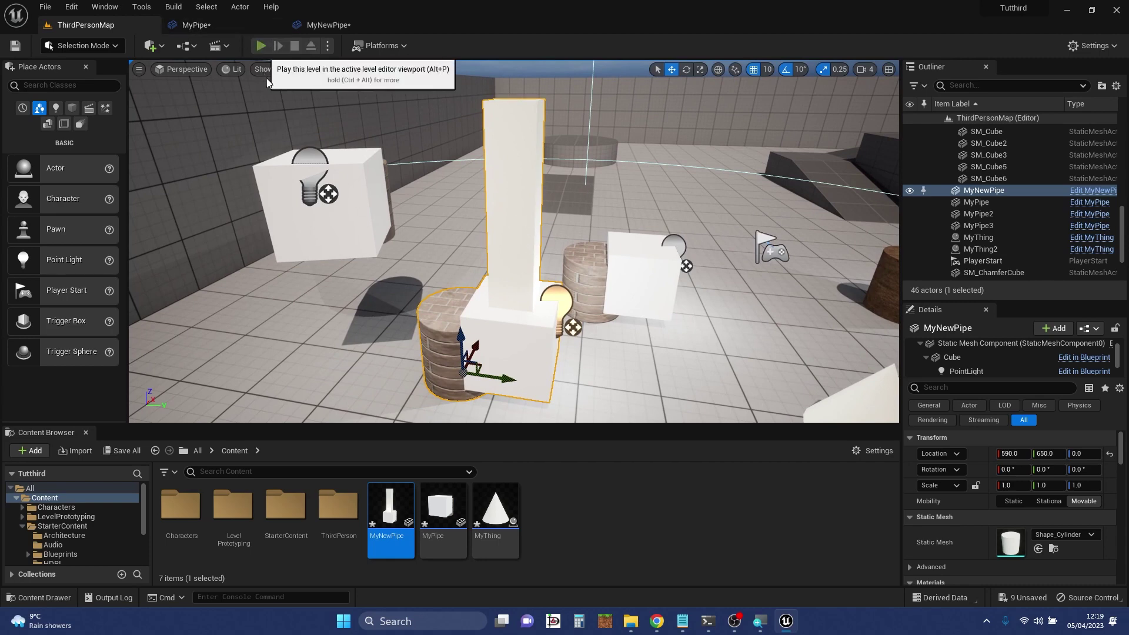
Play the level, run the character towards the MyNewPipe instance, and end the play session.
key("alt+p")
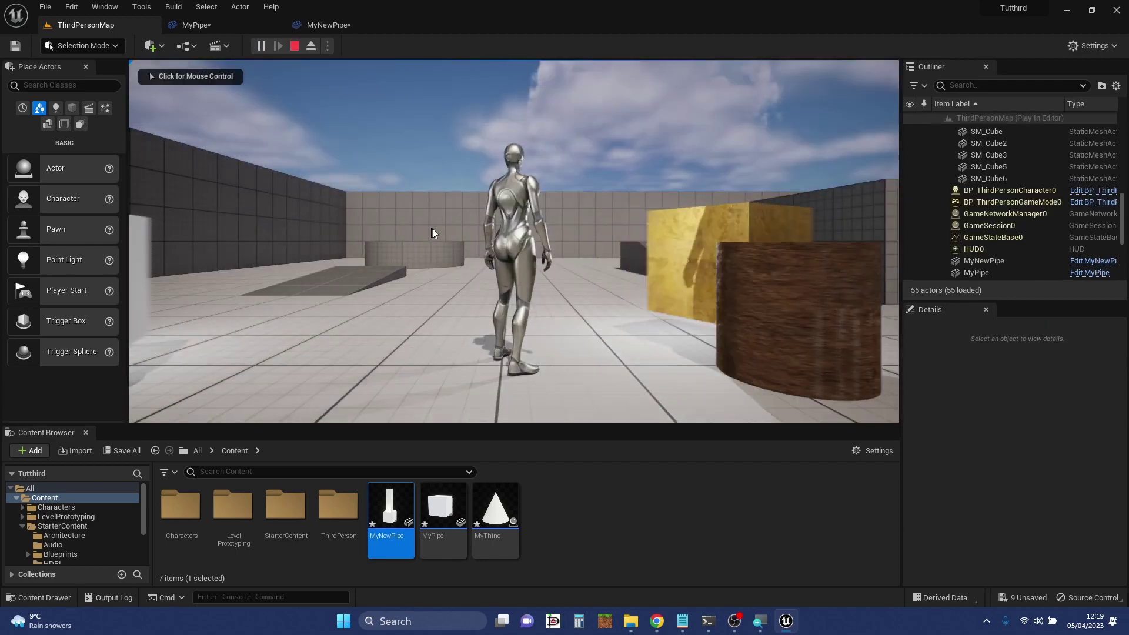
key("w")
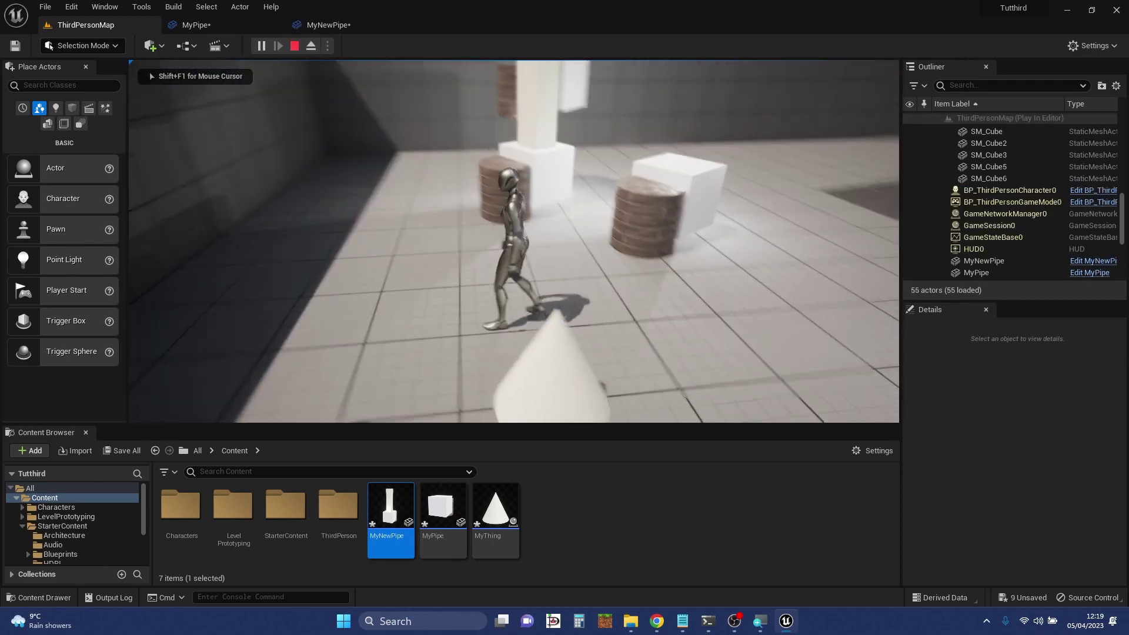
key("Escape")
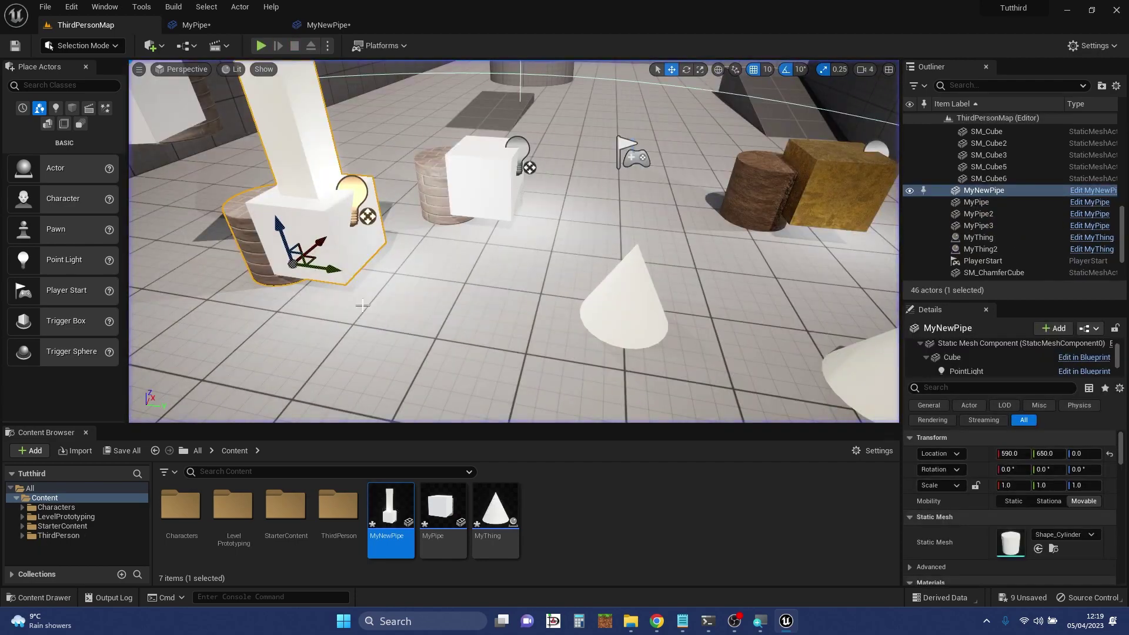
right_click_drag(472, 340, 474, 340)
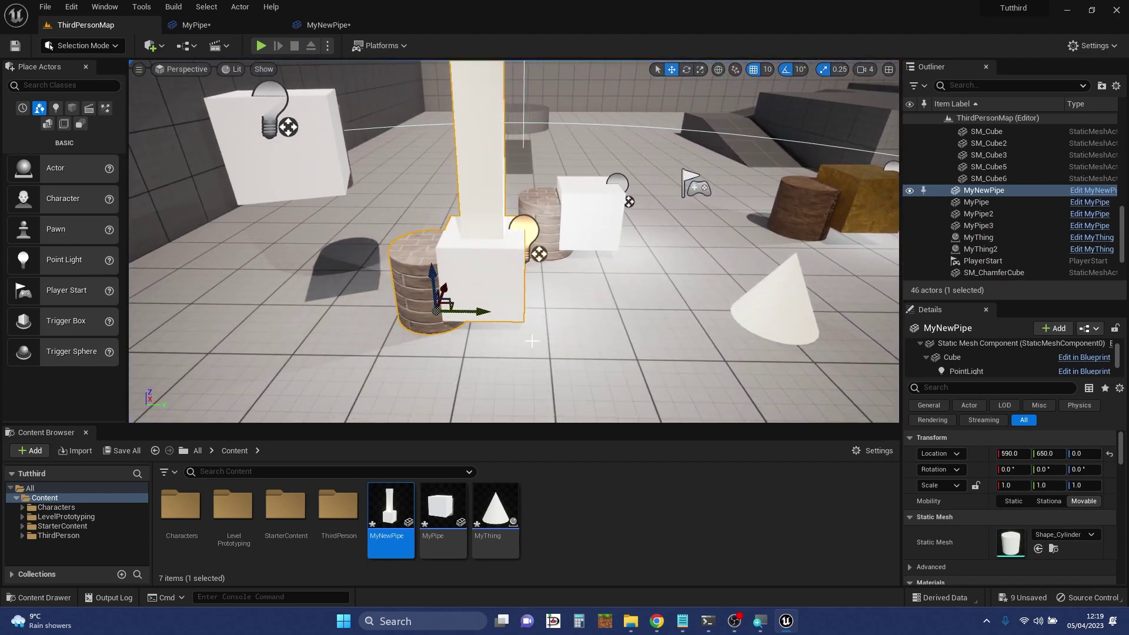
key("d")
right_click_drag(534, 288, 534, 273)
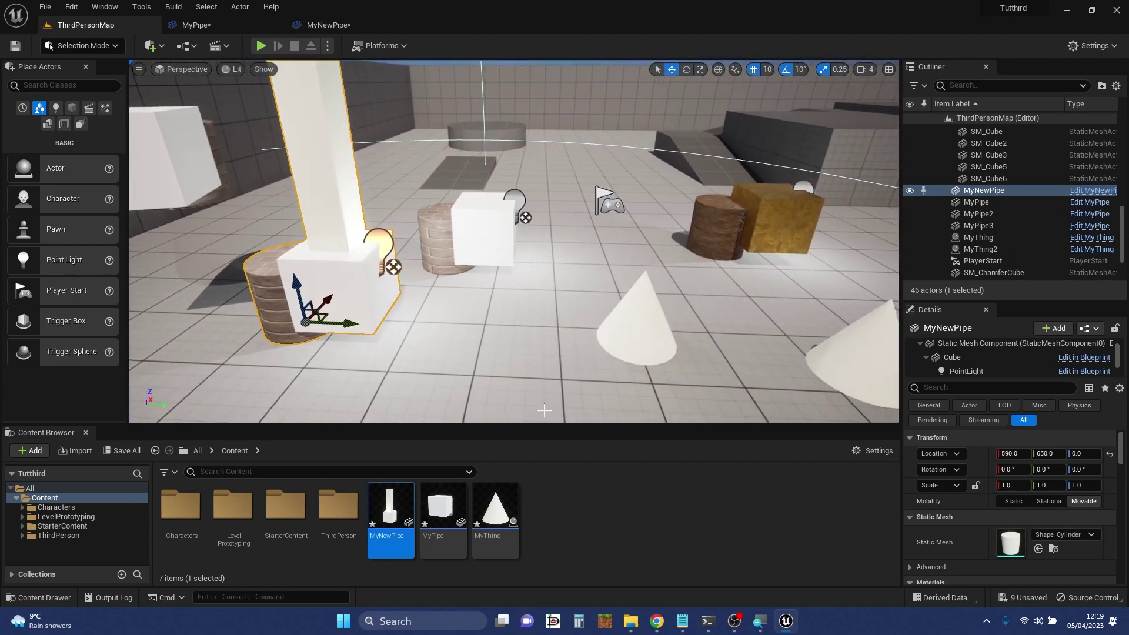
Open the MyPipe blueprint, move its PointLight above the cylinder to location 0, -80, 39, and compile.
double_click(442, 506)
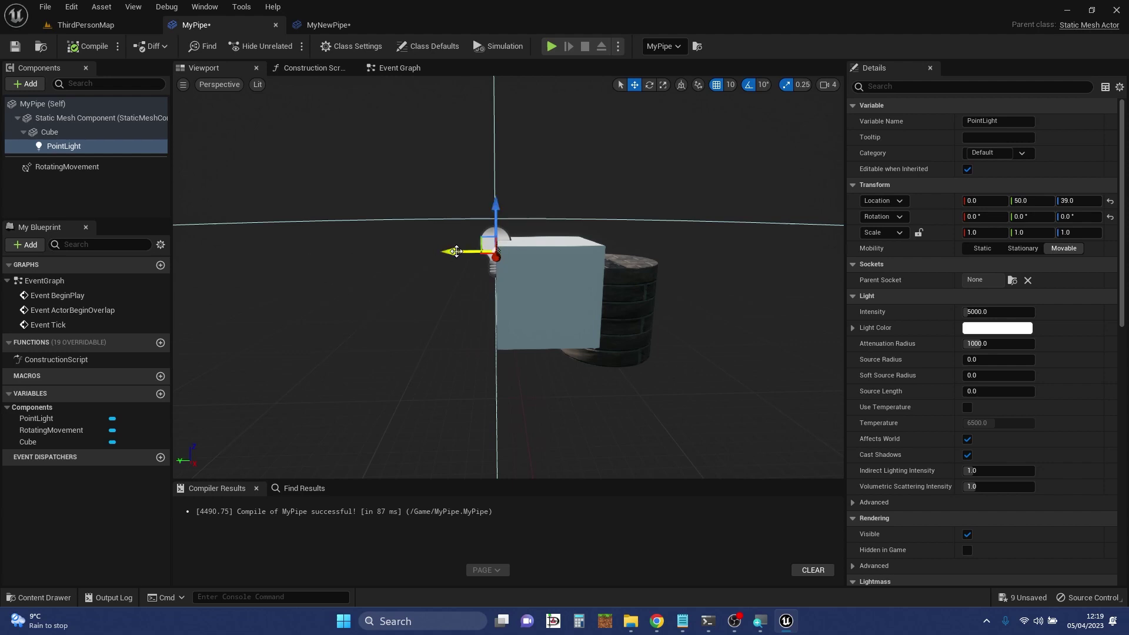
left_click_drag(456, 251, 575, 263)
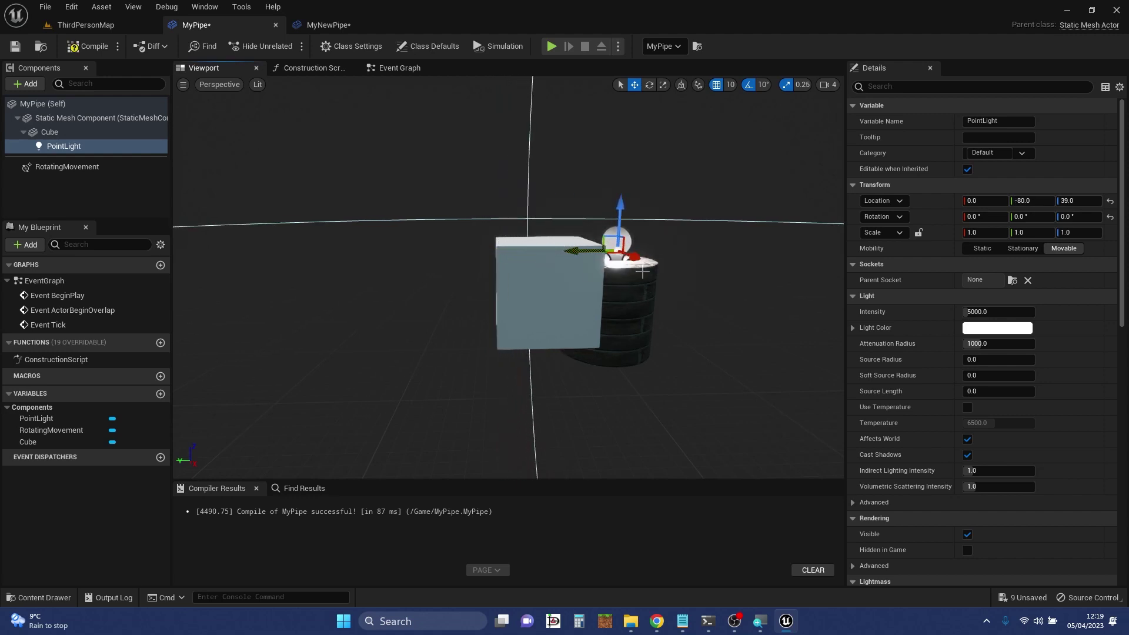
left_click(76, 46)
Return to ThirdPersonMap and play the level, running the character around to check the light on all MyPipe and MyNewPipe instances.
left_click(88, 24)
key("f")
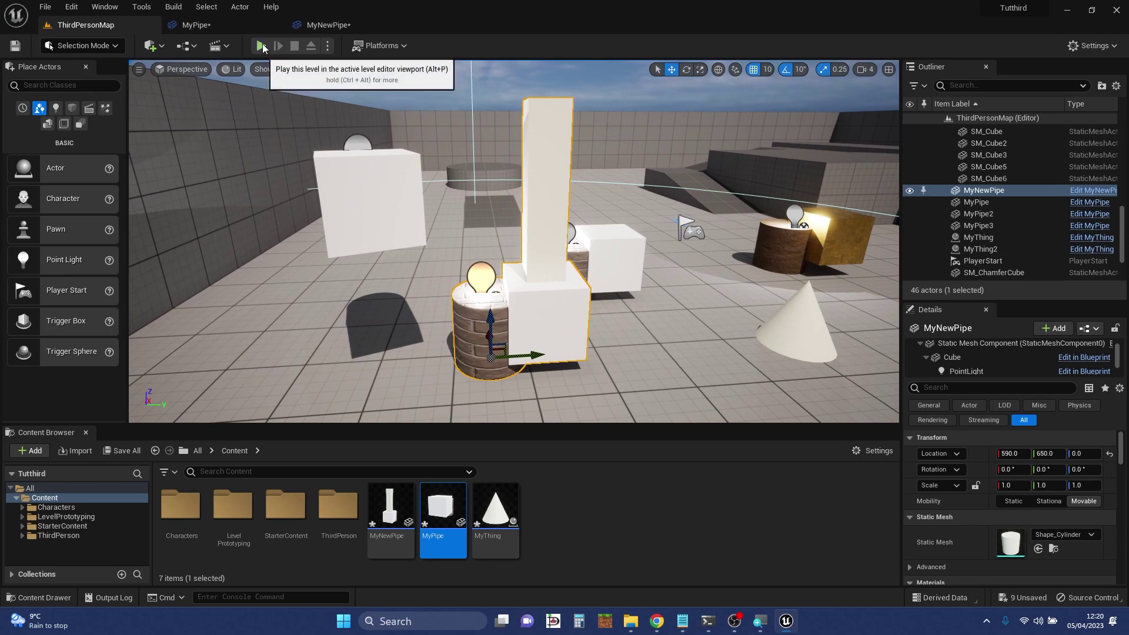
key("alt+p")
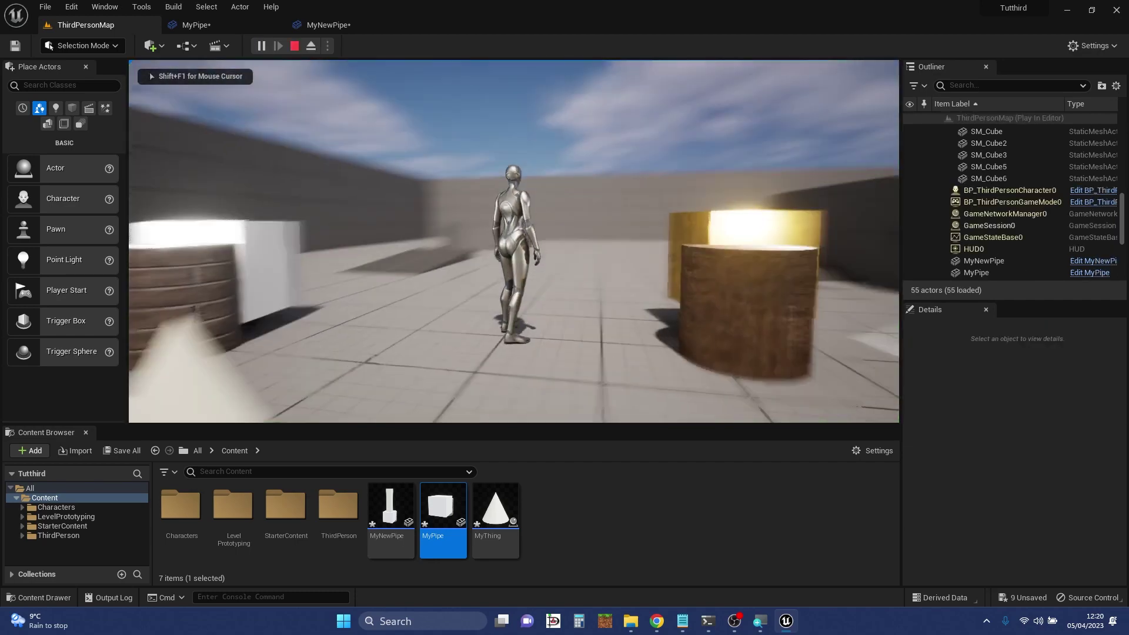
key("w")
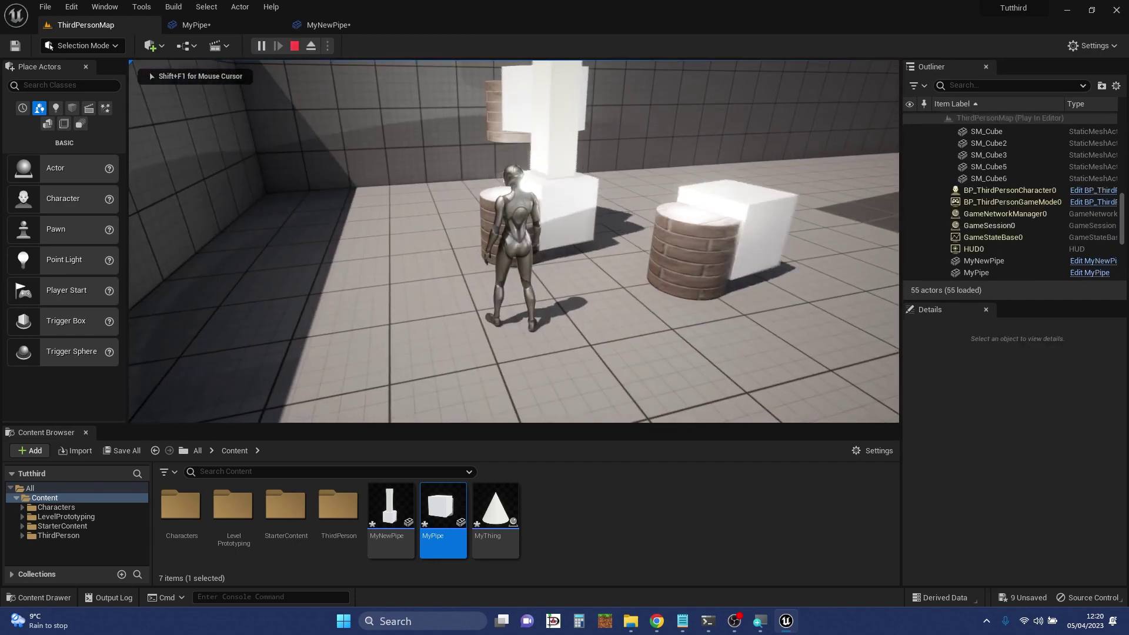
key("s")
key("w")
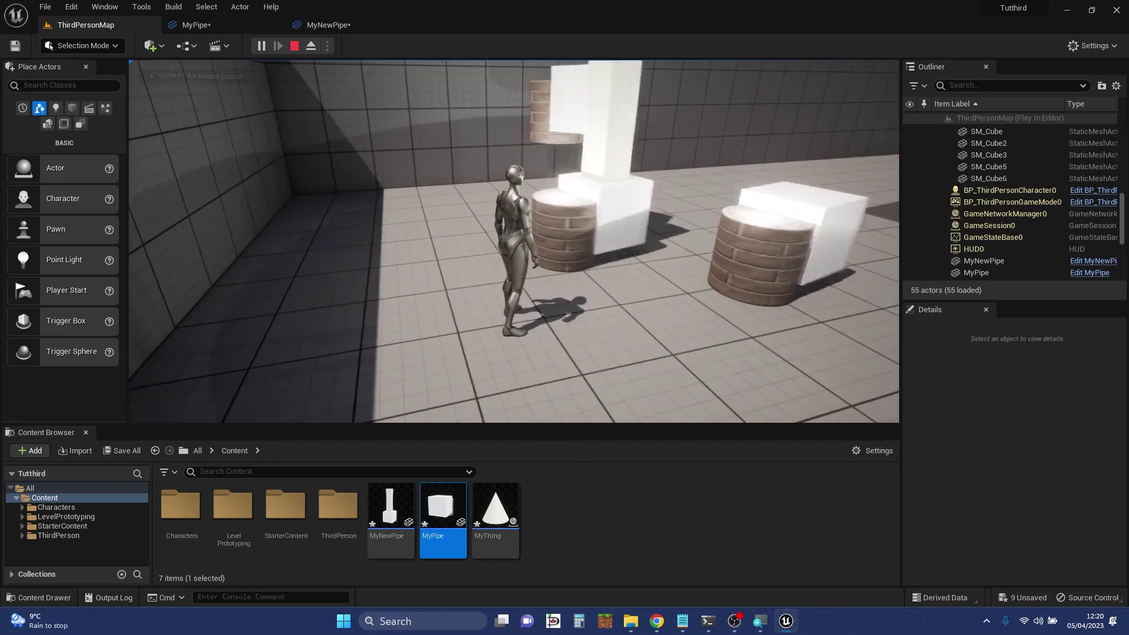
key("s")
key("w")
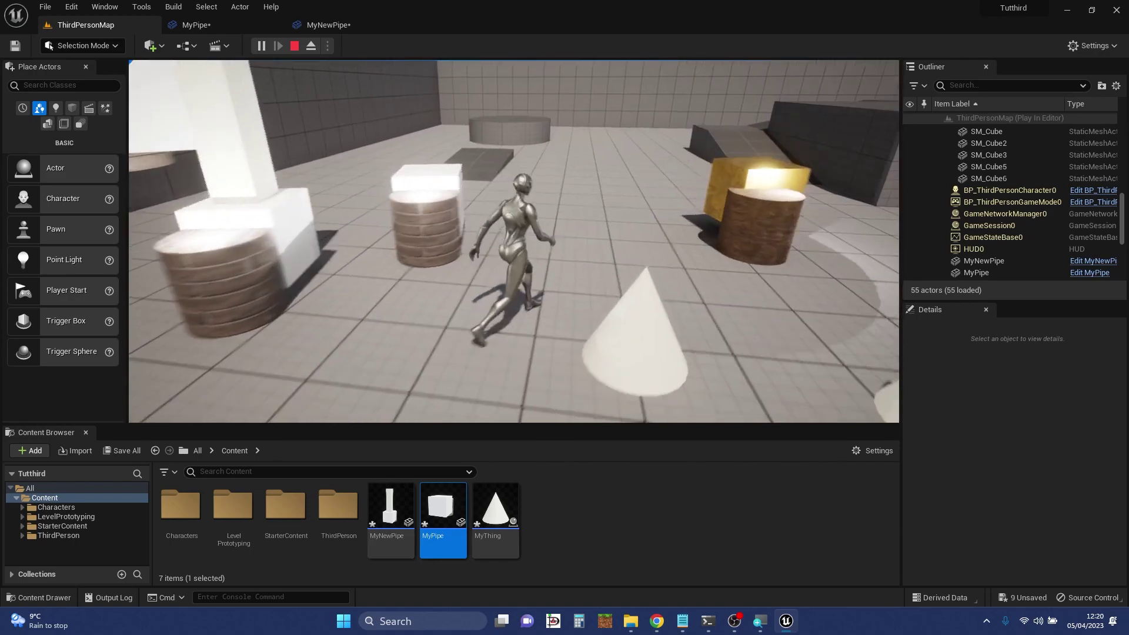